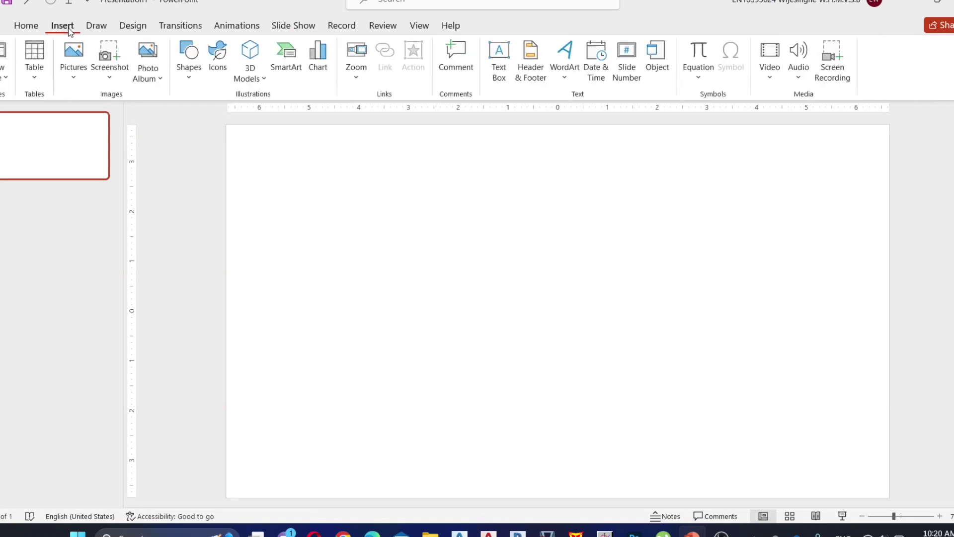
Insert the wW1KhY6 Eiffel Tower image from Downloads onto the blank slide
click(72, 75)
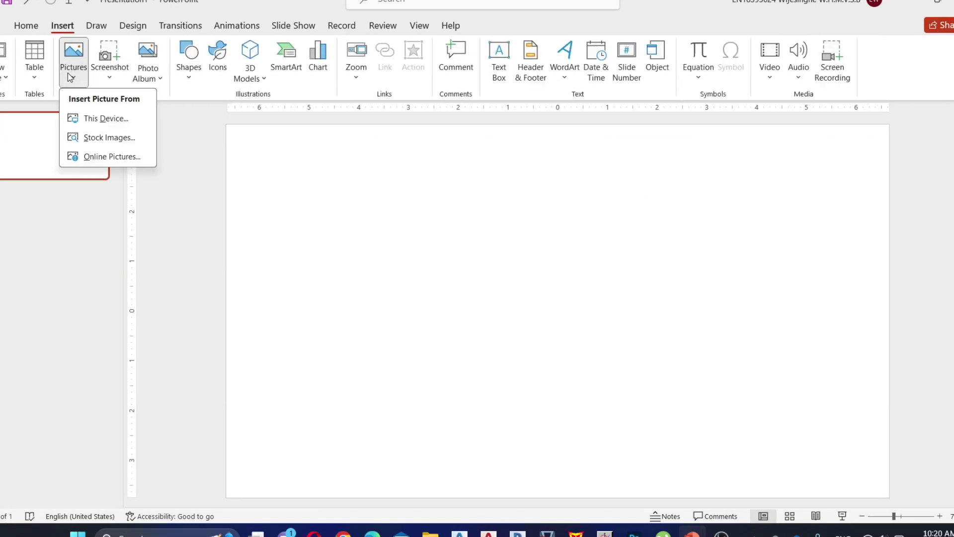
click(109, 123)
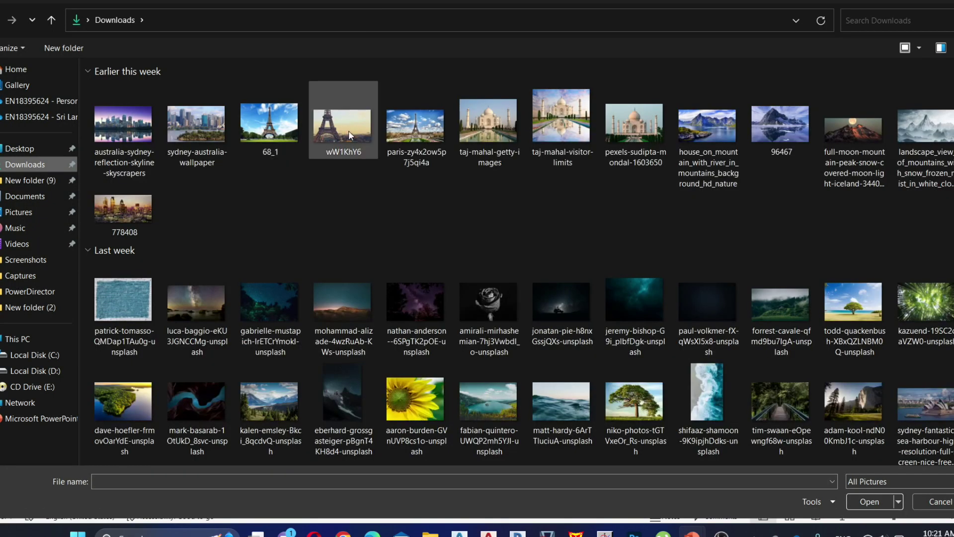
double_click(348, 130)
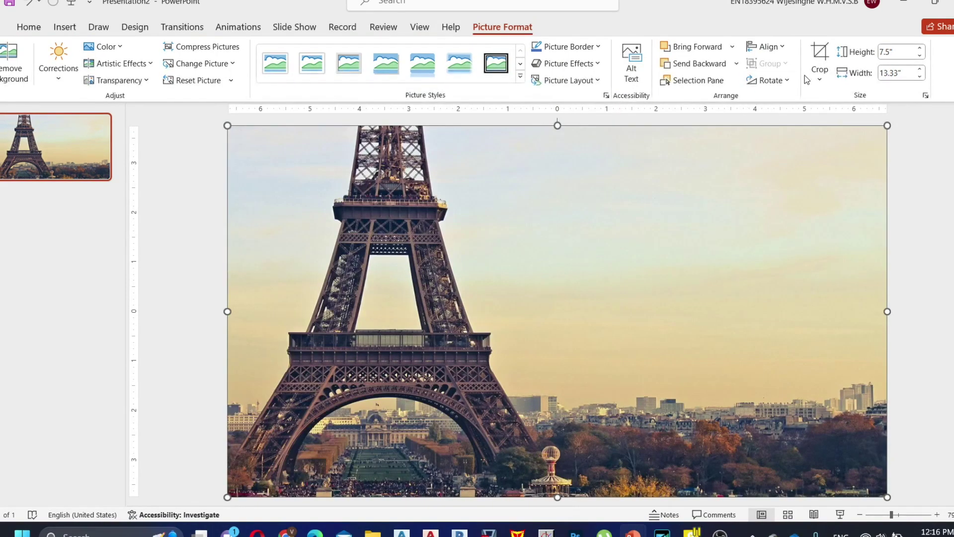
Crop the tower photo to a 16:9 aspect ratio
click(819, 74)
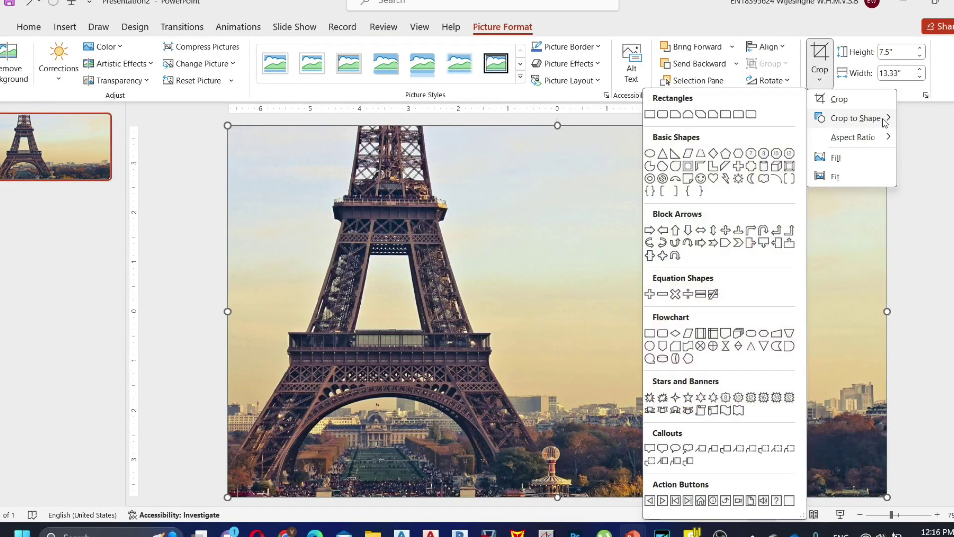
mouse_move(853, 137)
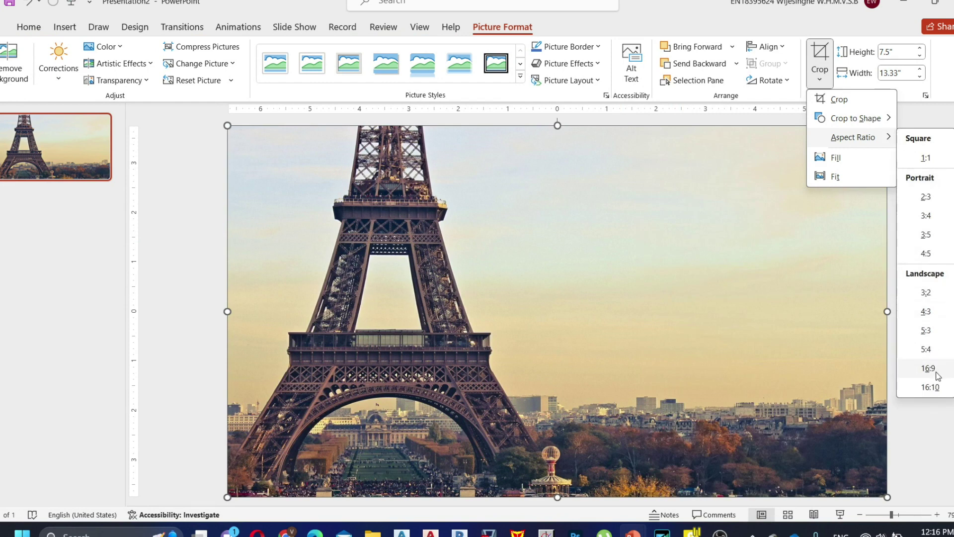
click(936, 370)
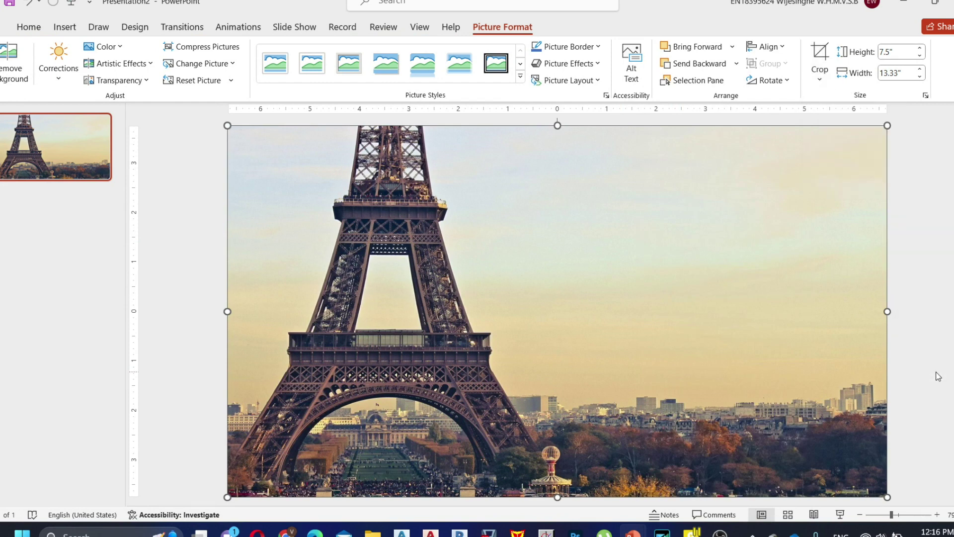
click(821, 63)
scroll(666, 241, down, 3)
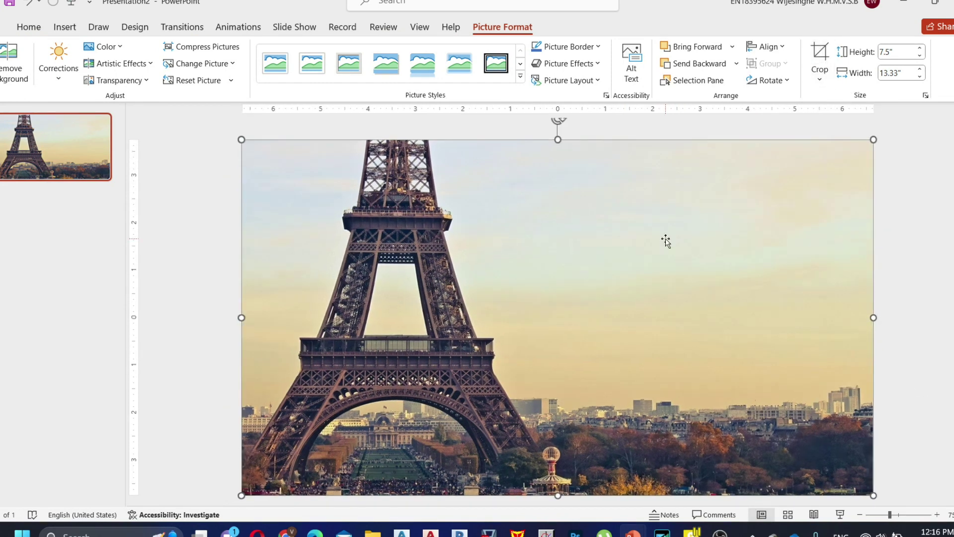
scroll(666, 240, down, 2)
Copy the photo and paste a source-formatted duplicate over the original
right_click(665, 241)
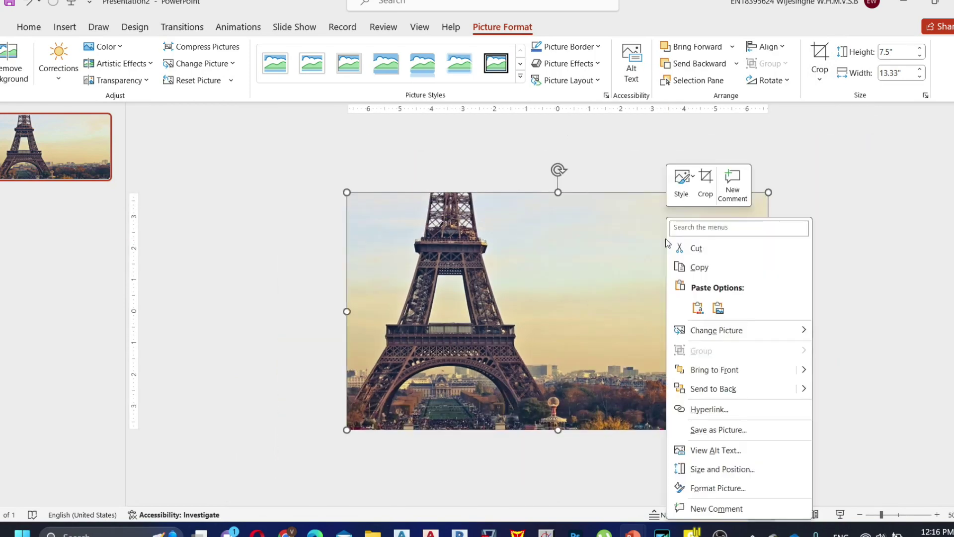
click(701, 269)
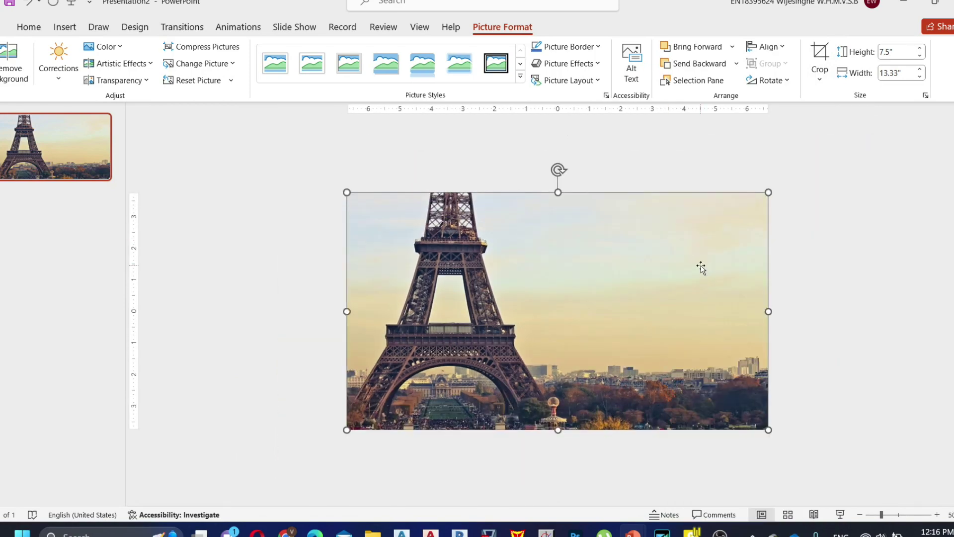
right_click(622, 270)
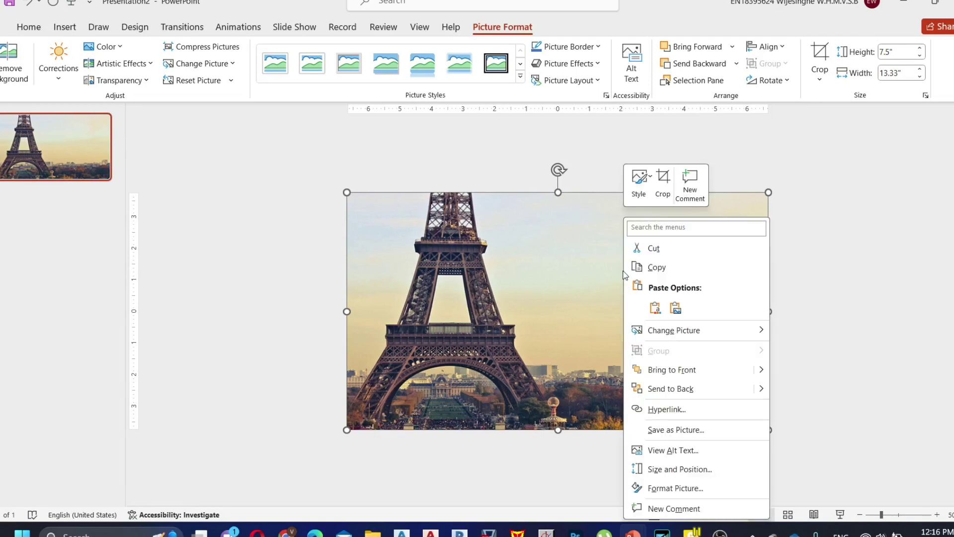
click(654, 310)
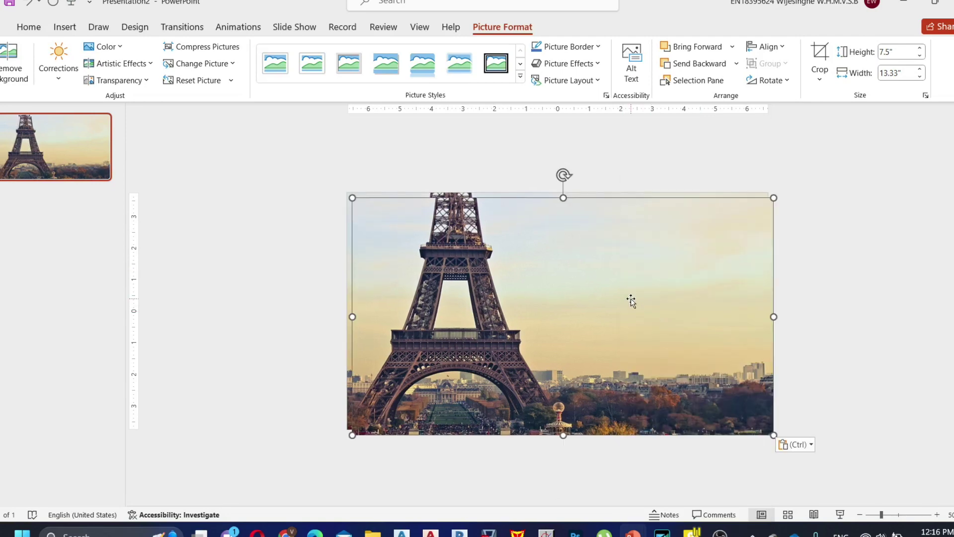
mouse_move(630, 300)
mouse_down()
mouse_move(632, 333)
mouse_move(621, 296)
mouse_up()
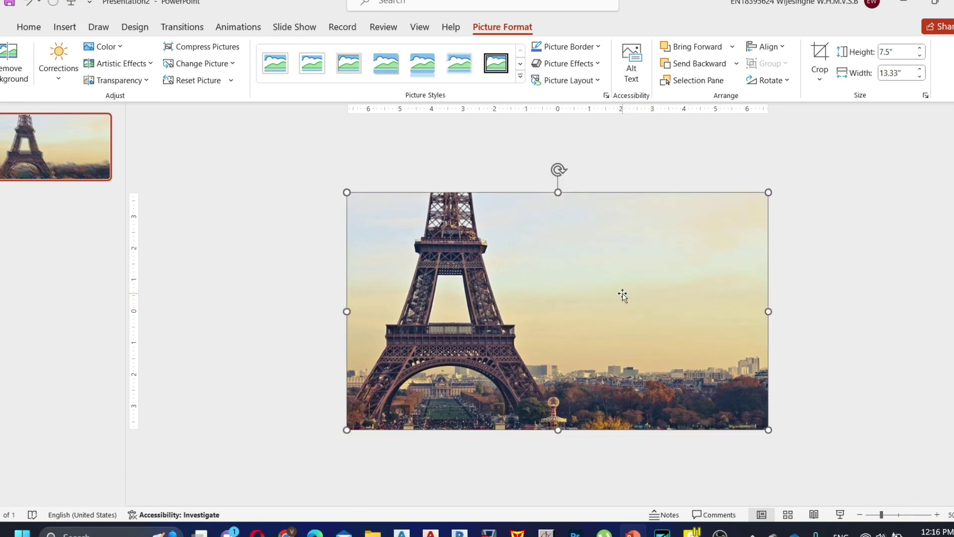
Remove the duplicate's background and snap the tower cutout to the slide centre
click(4, 59)
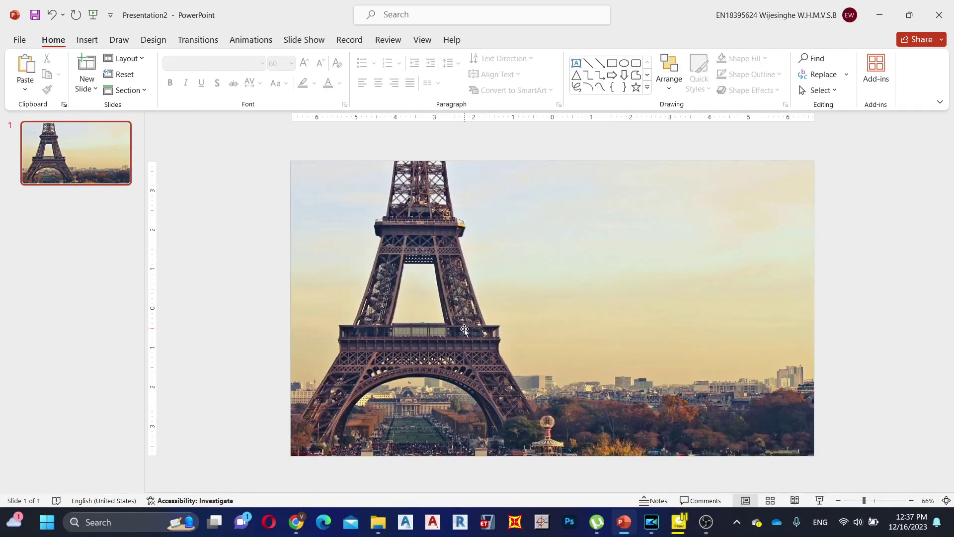
click(464, 331)
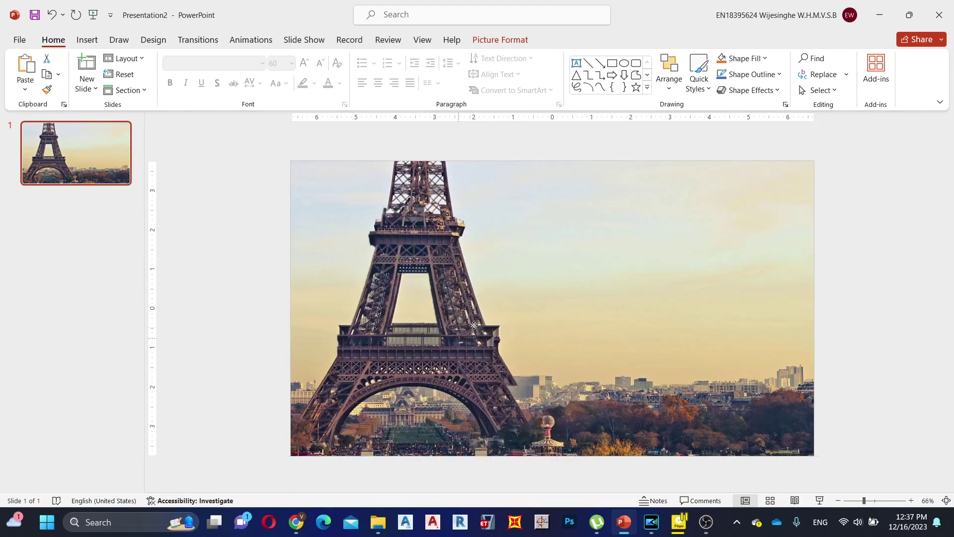
click(429, 314)
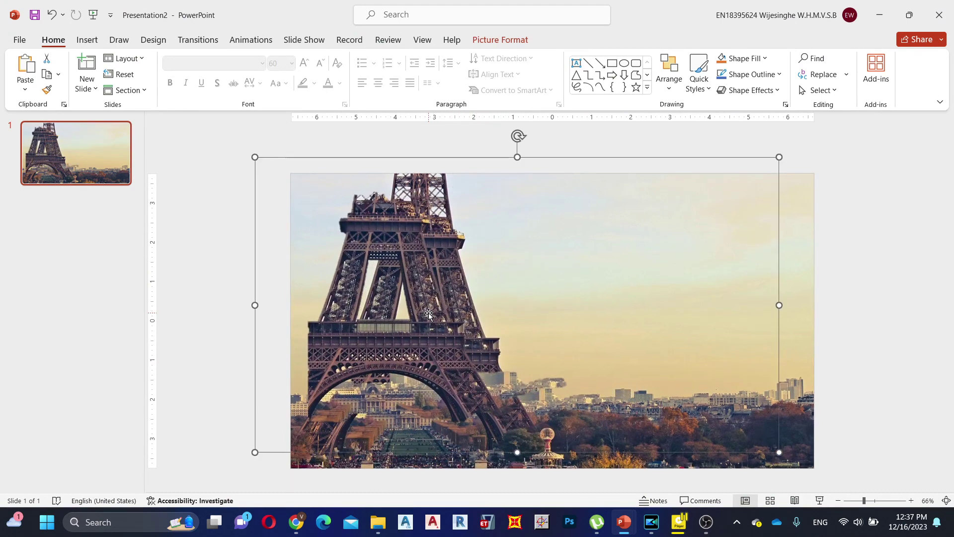
mouse_move(429, 313)
mouse_down()
mouse_move(457, 301)
mouse_move(455, 284)
mouse_up()
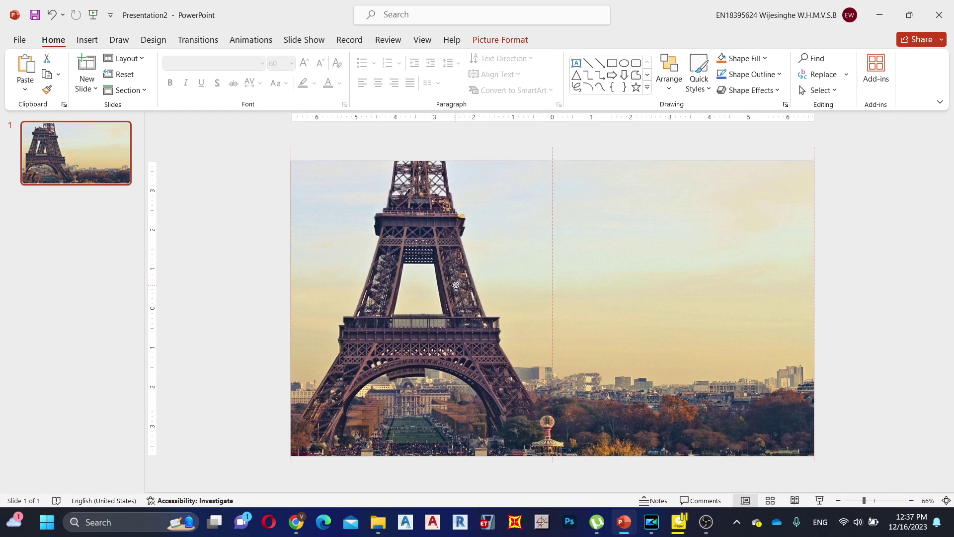
drag(455, 283, 456, 293)
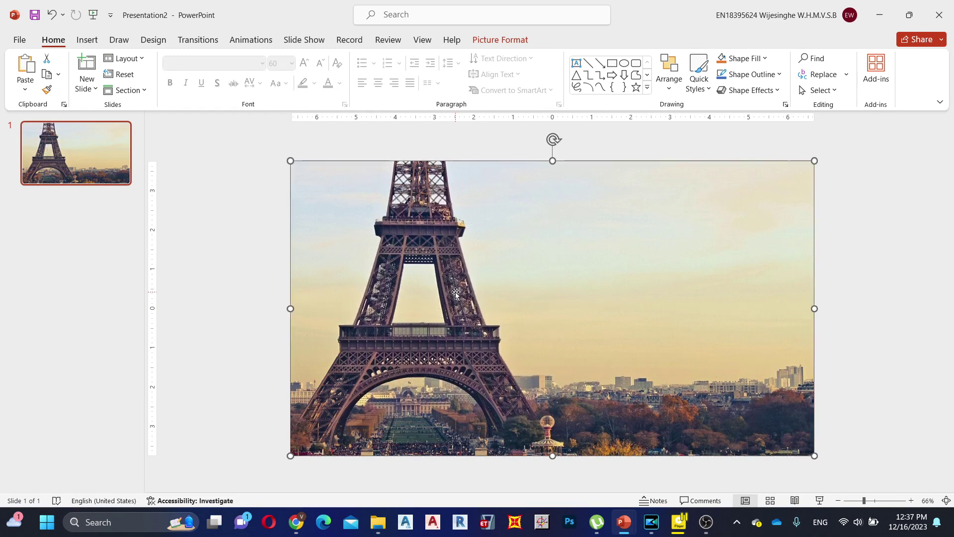
In the Selection Pane, rename Picture 4 to 'Original' and start renaming Picture 5
click(422, 39)
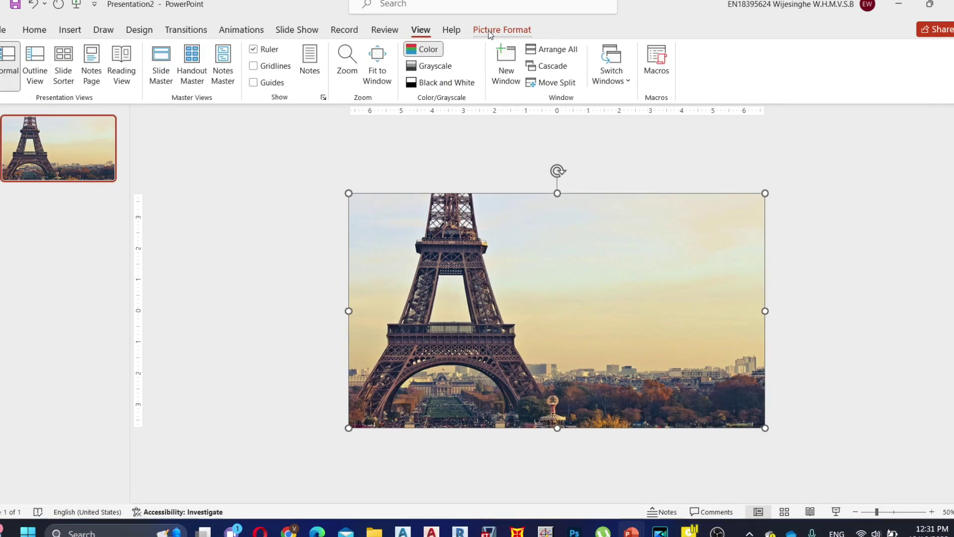
click(500, 39)
click(690, 82)
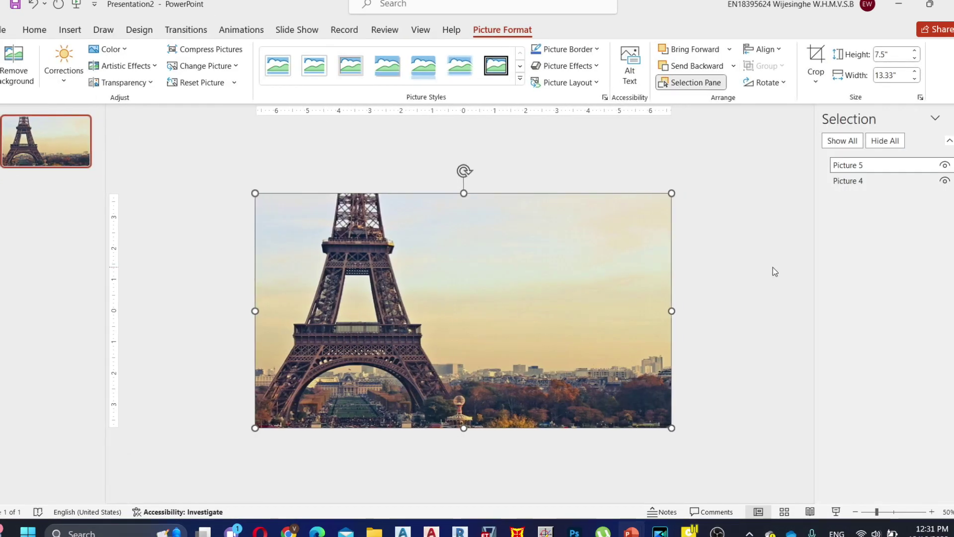
click(865, 181)
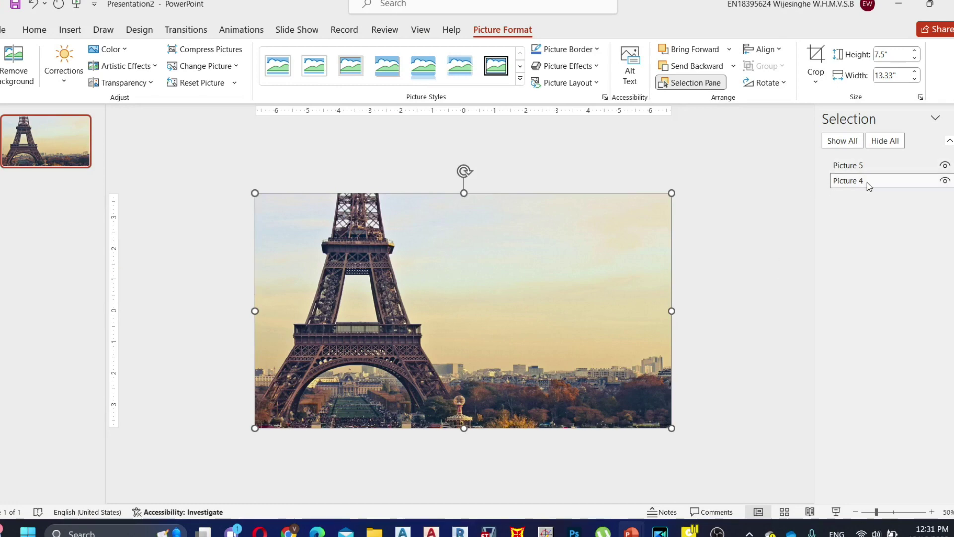
double_click(853, 180)
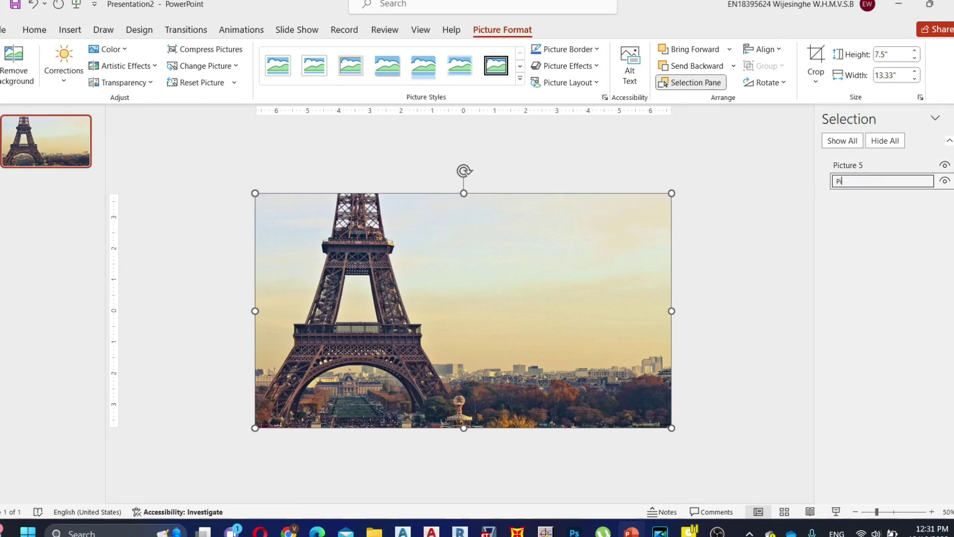
key(BackSpace)
key(BackSpace)
text(o)
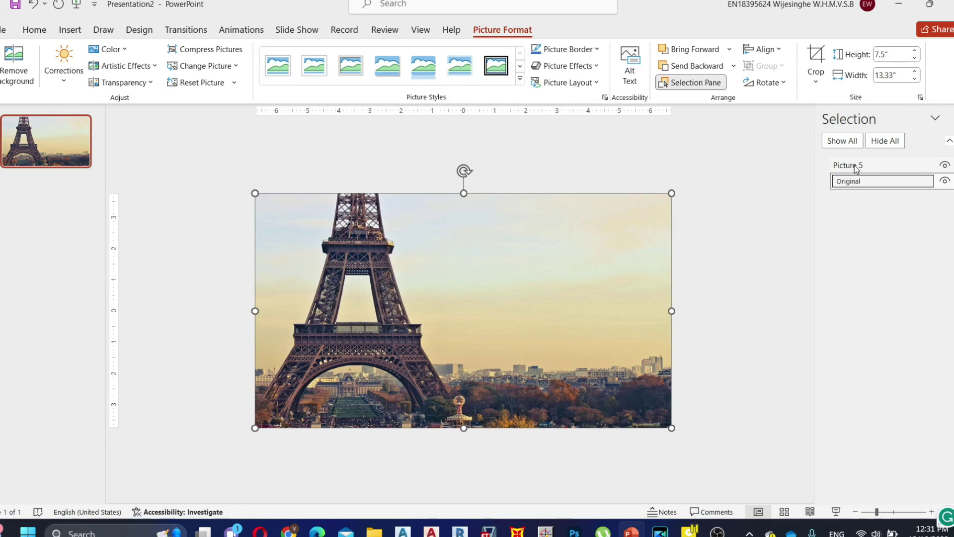
double_click(856, 169)
key(BackSpace)
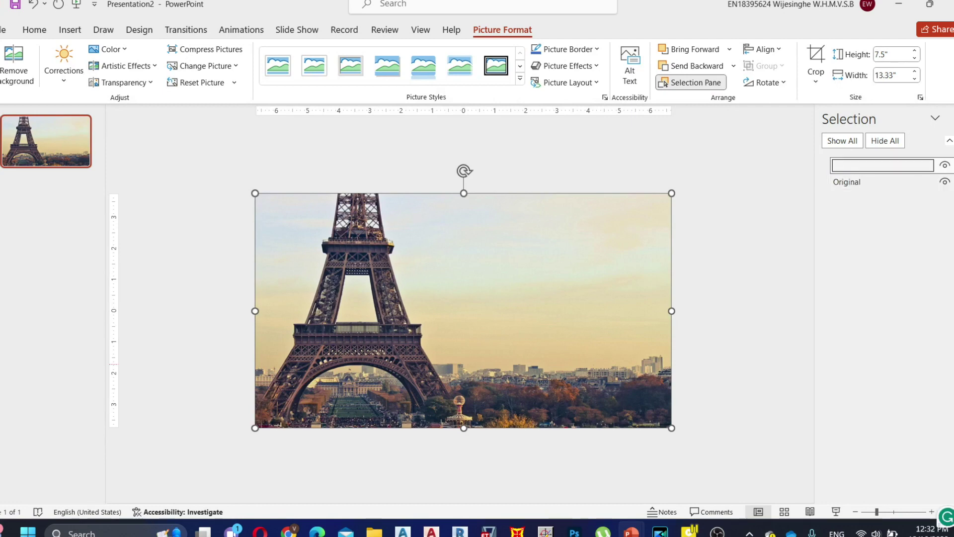
text(BG )
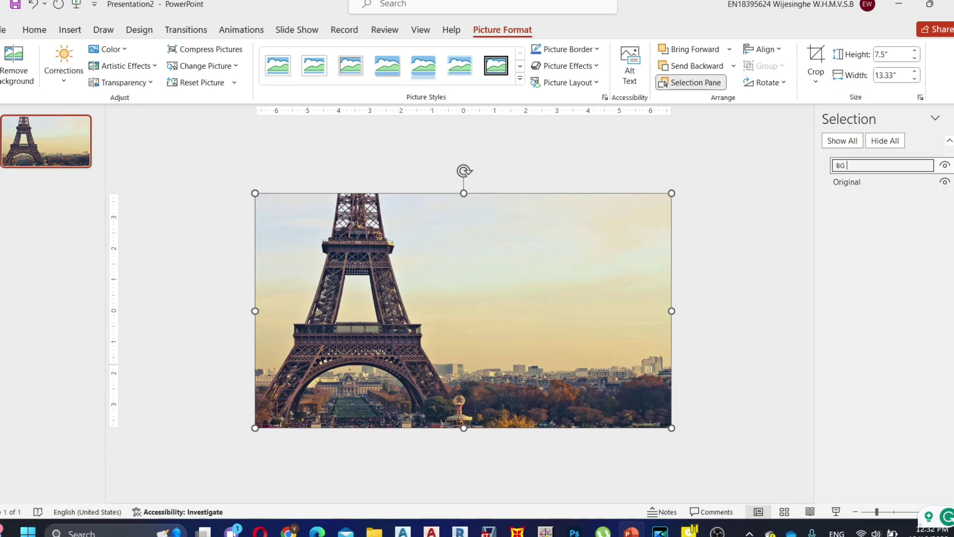
text(re)
Confirm the 'BG Removal Pic' name and draw a FRANCE text box over the tower
click(732, 313)
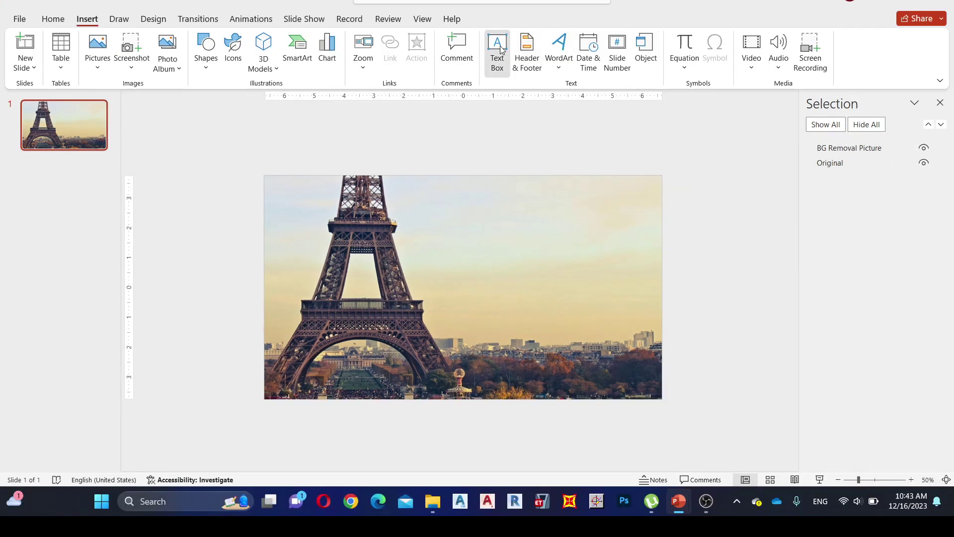
click(498, 52)
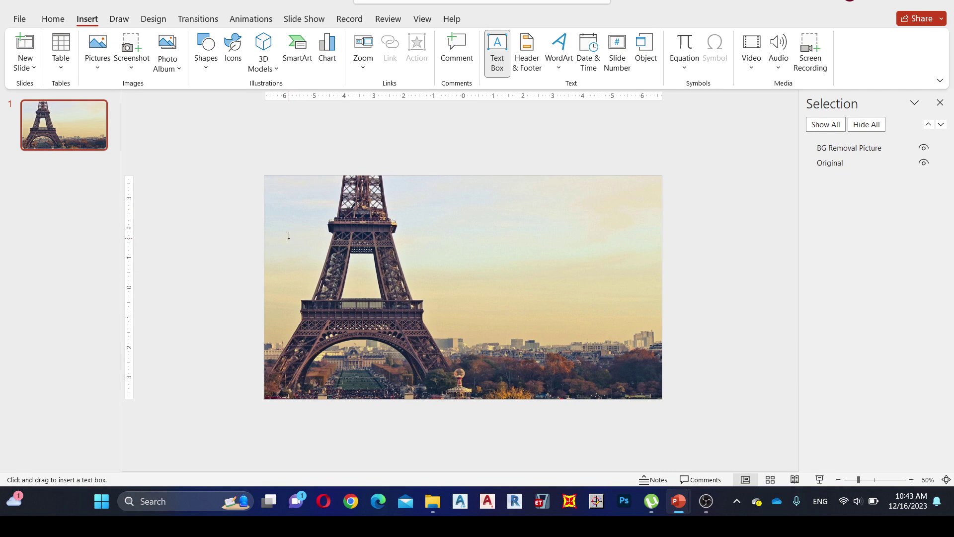
drag(283, 235, 503, 303)
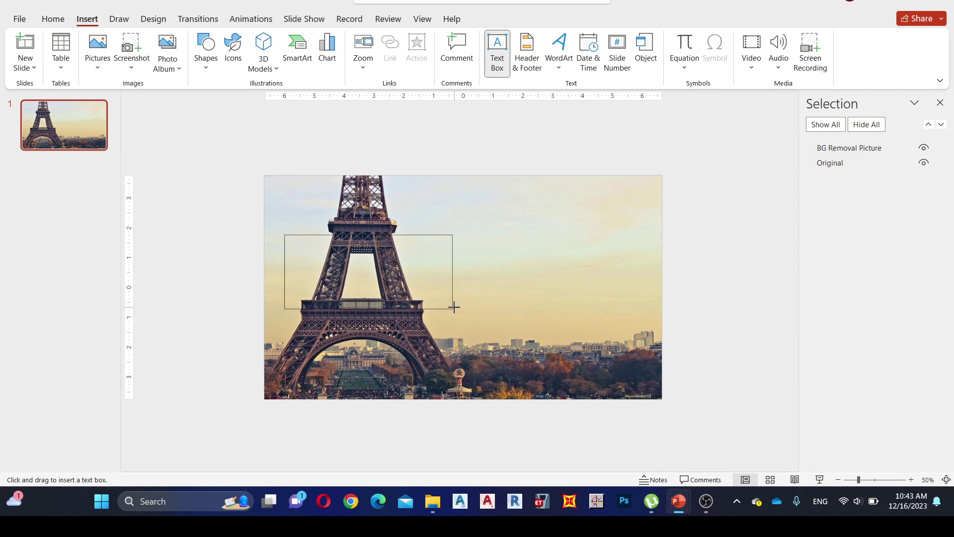
drag(503, 303, 544, 303)
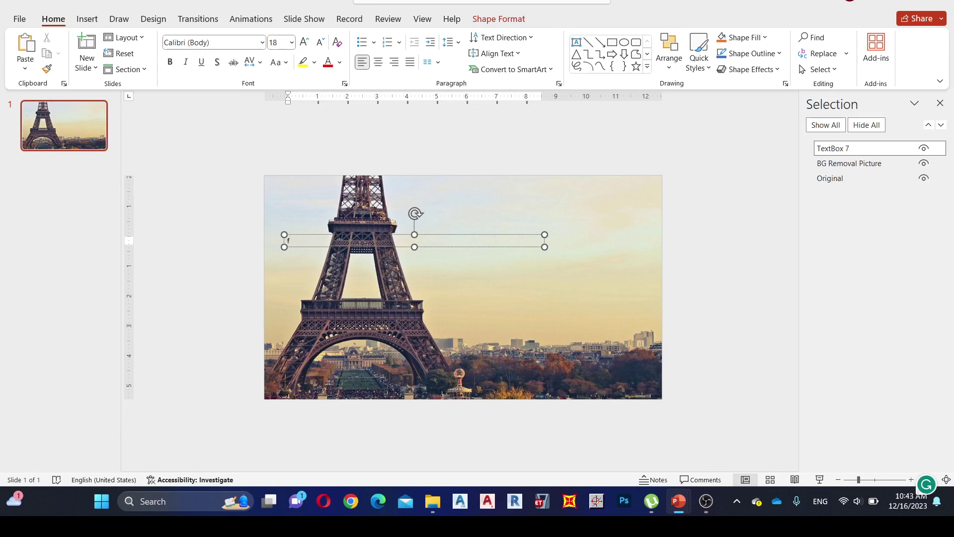
text(PAR)
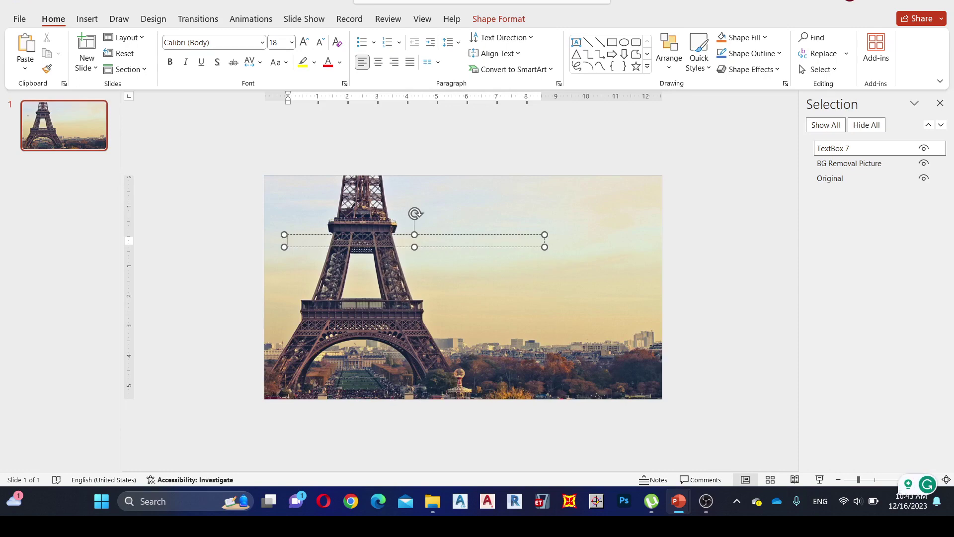
key(BackSpace)
text(RA)
text(NCE)
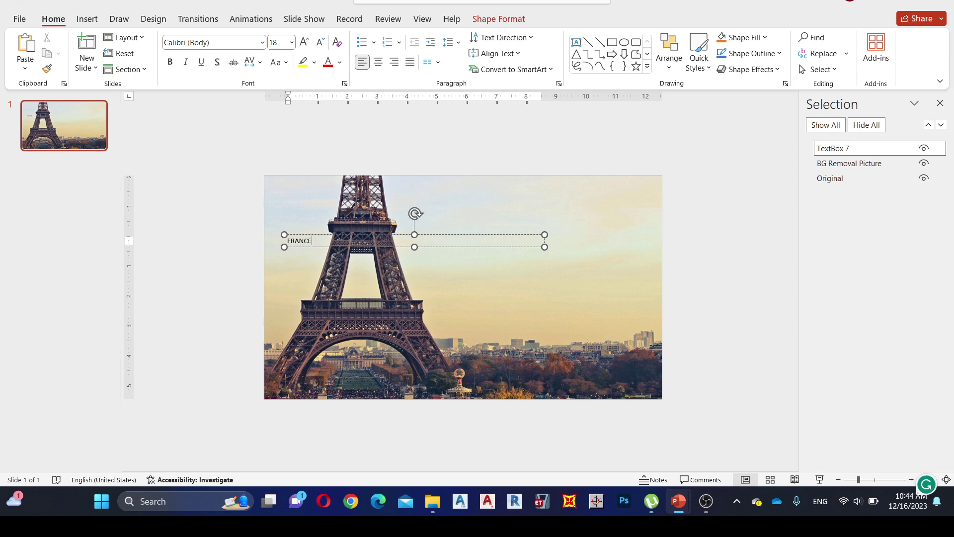
Set all the FRANCE text to bold Berlin Sans FB
key(ctrl+a)
click(214, 45)
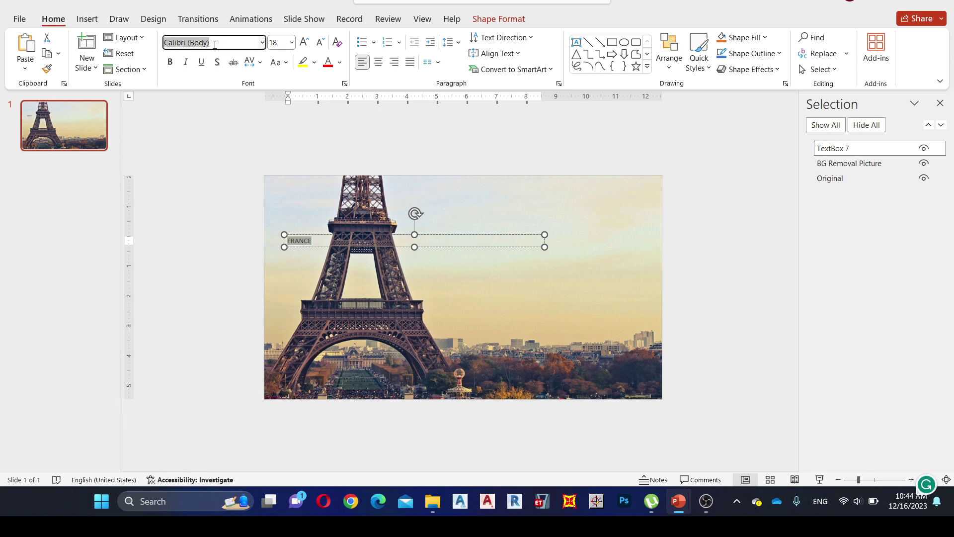
text(Berlin Sans FB)
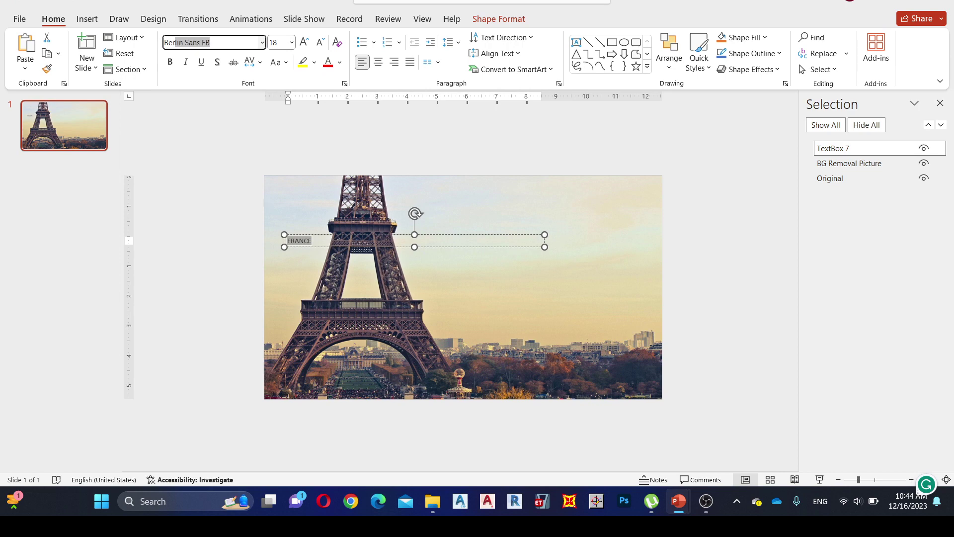
key(Return)
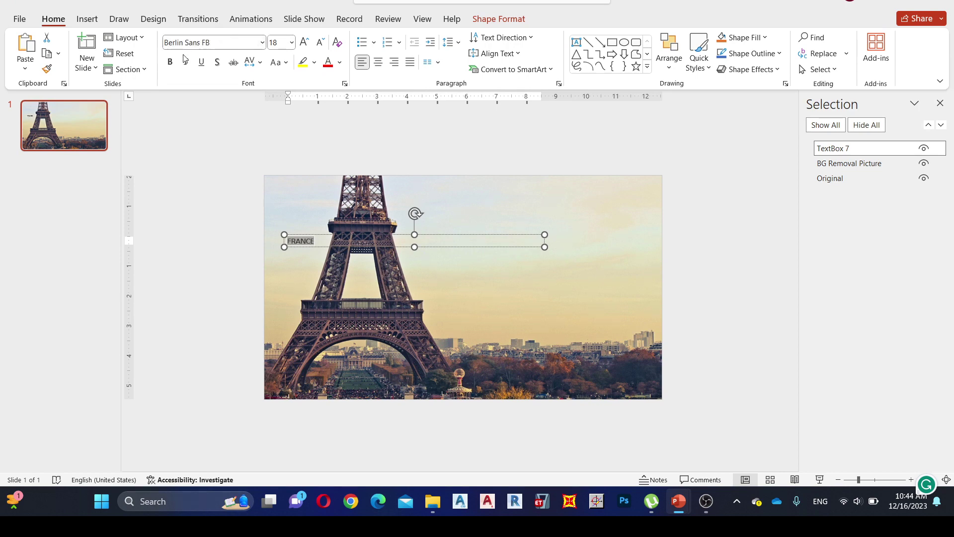
click(171, 66)
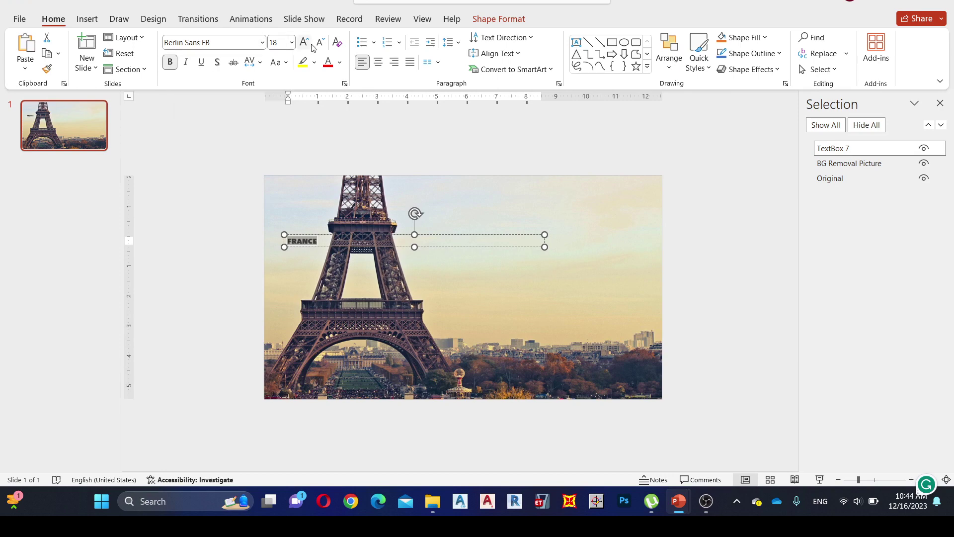
Make FRANCE white and enlarge it to 239 pt
click(337, 65)
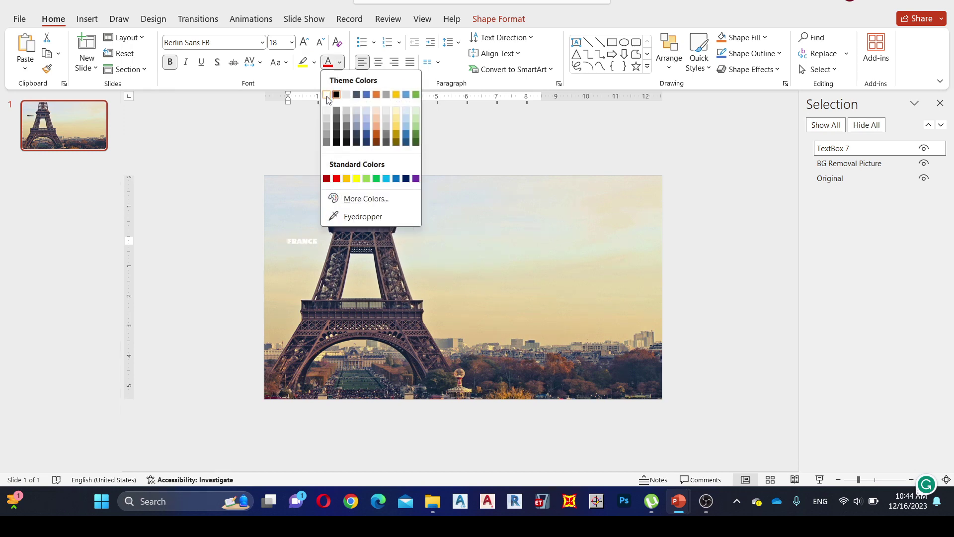
click(326, 96)
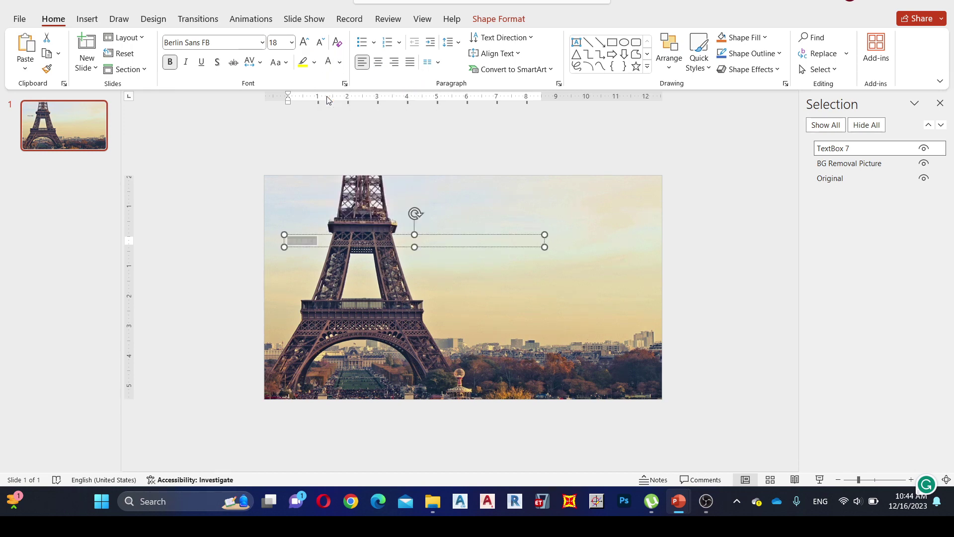
click(304, 42)
click(304, 42)
click(304, 42)
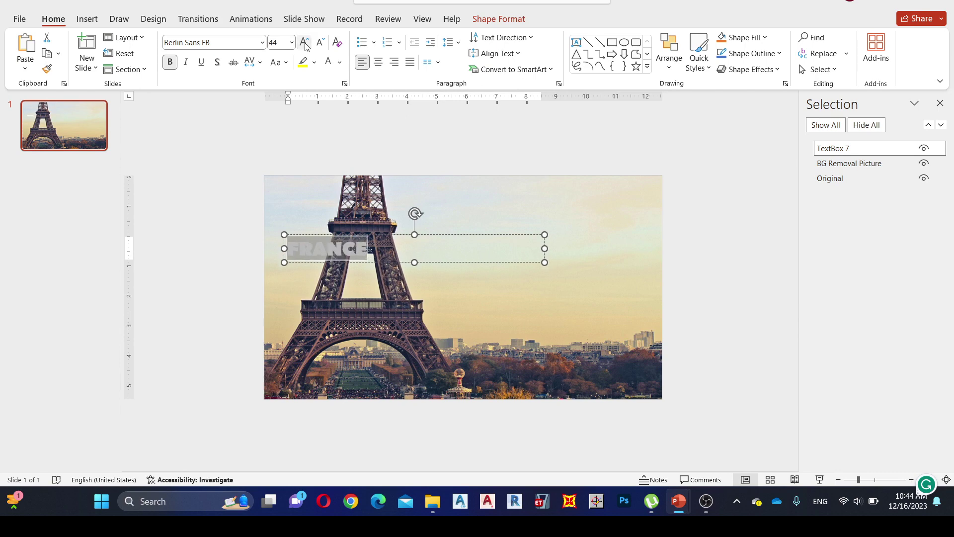
click(304, 43)
click(304, 42)
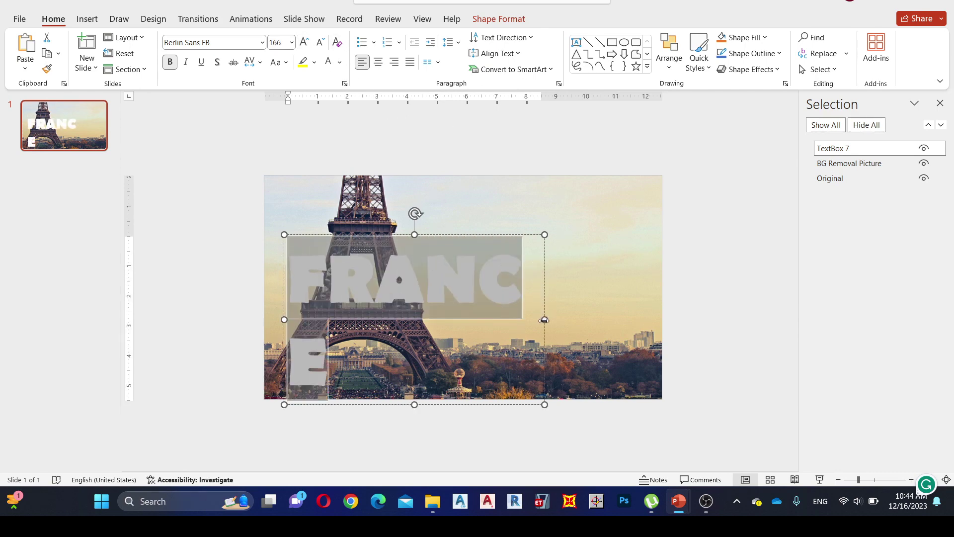
Widen the FRANCE box onto one line and move it up-left across the photo
drag(544, 320, 620, 289)
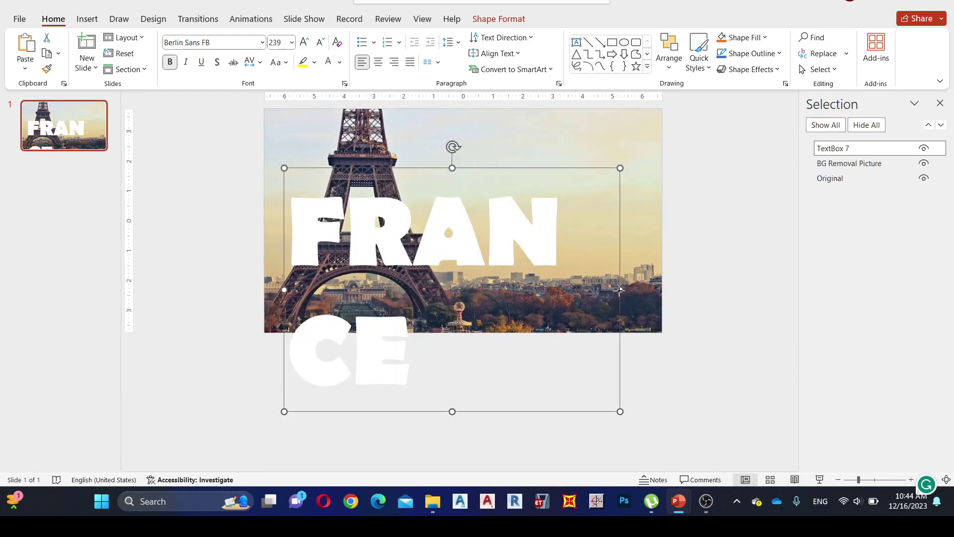
drag(619, 289, 705, 289)
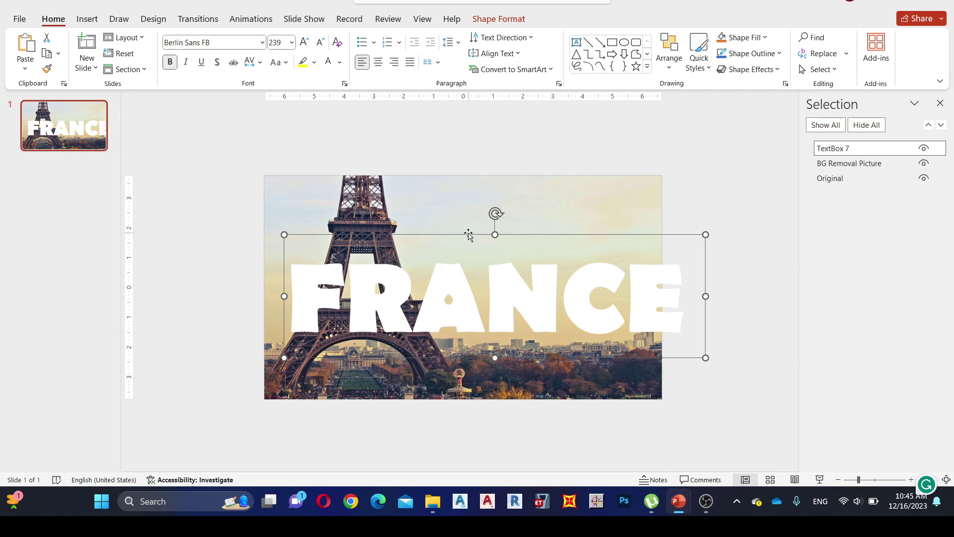
drag(466, 232, 446, 198)
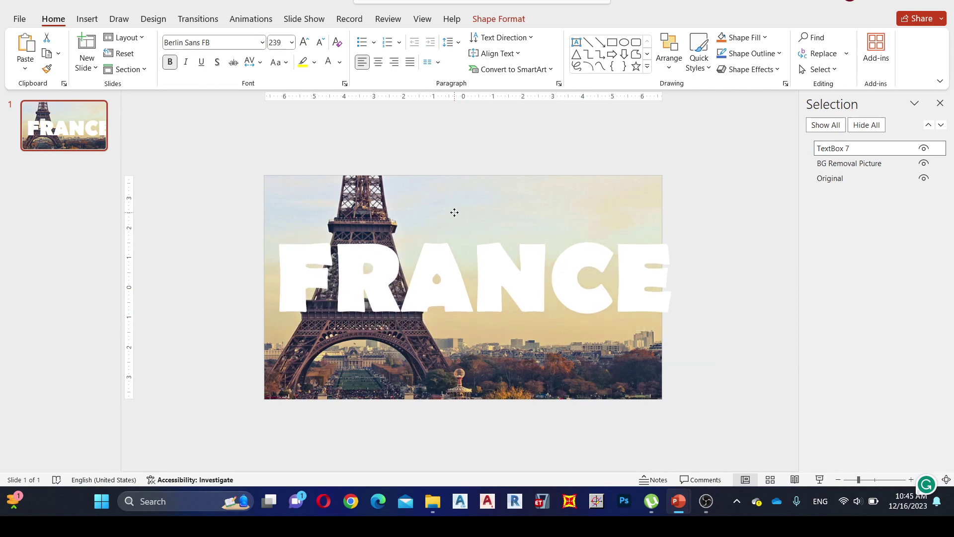
Apply Berlin Sans FB Demi to all the FRANCE text
click(661, 277)
key(ctrl+a)
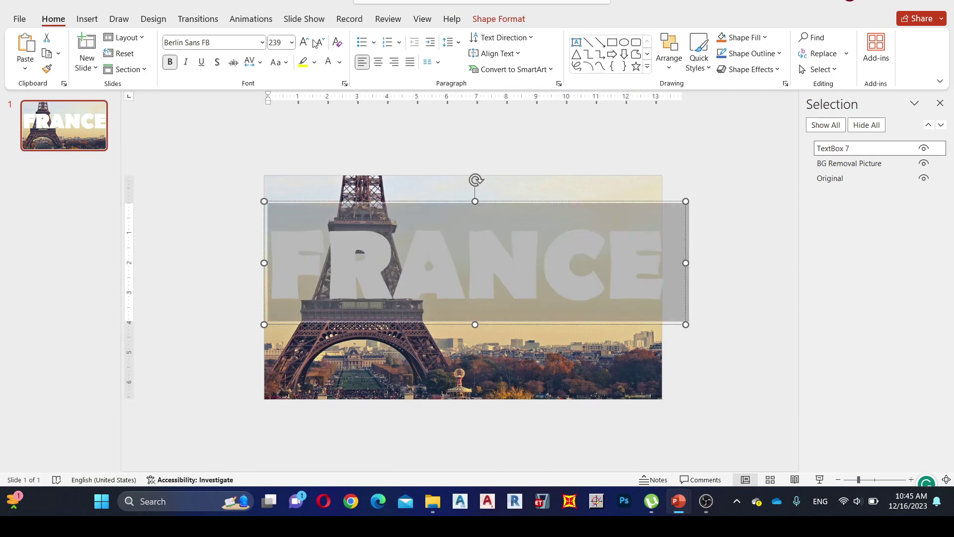
click(217, 42)
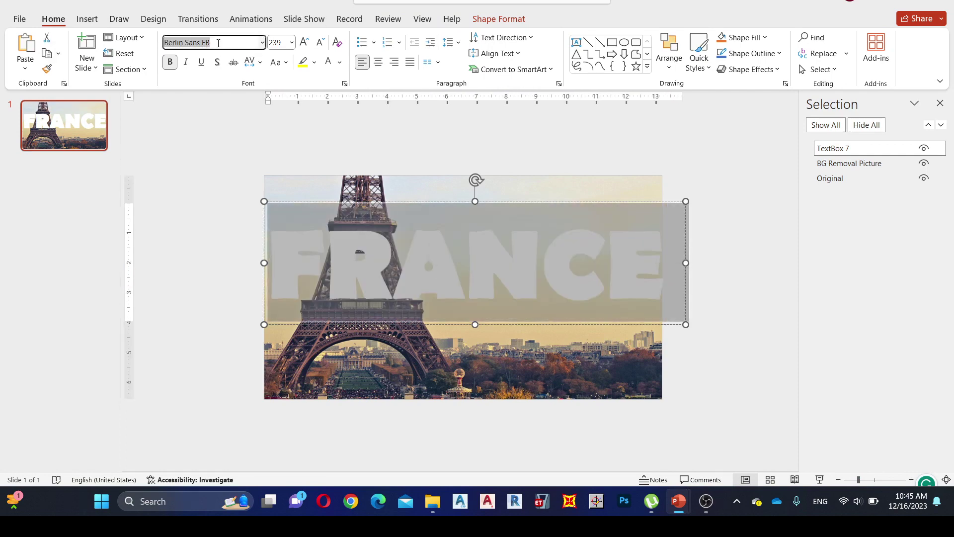
click(217, 43)
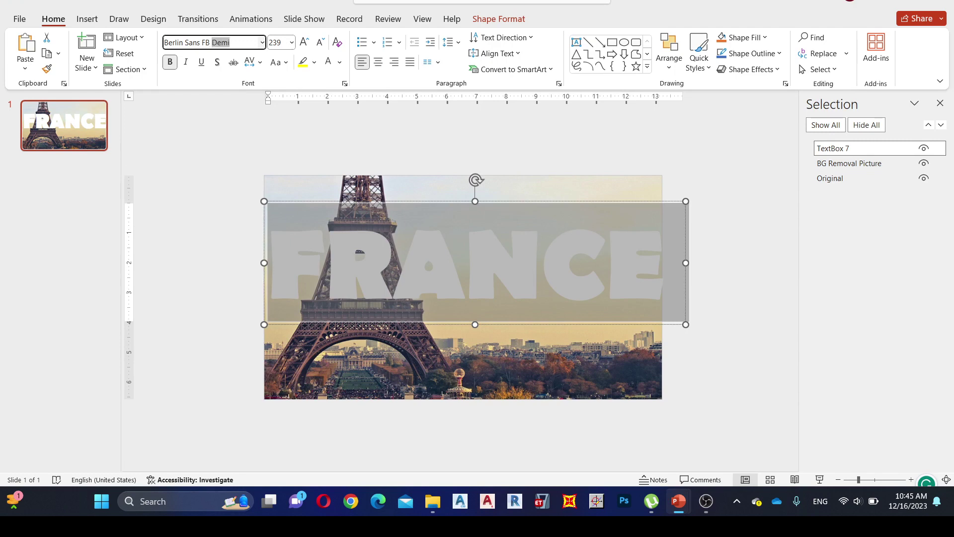
key(Return)
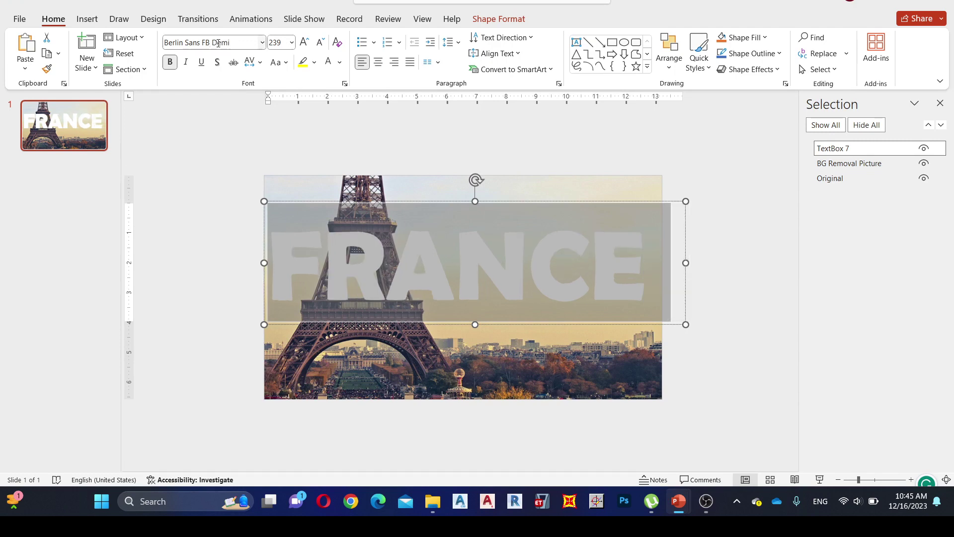
Deselect the text, then reselect the FRANCE box and bring up its context menu
click(582, 192)
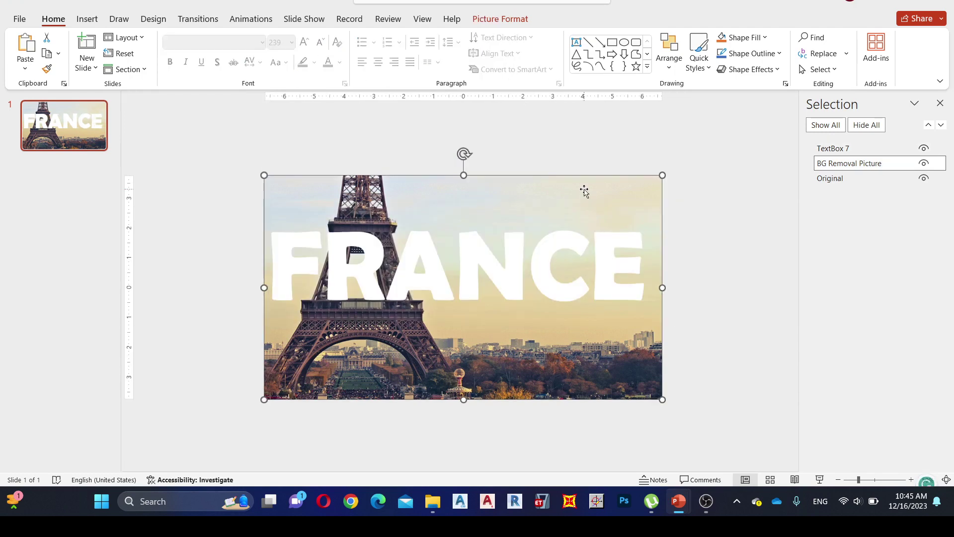
click(359, 202)
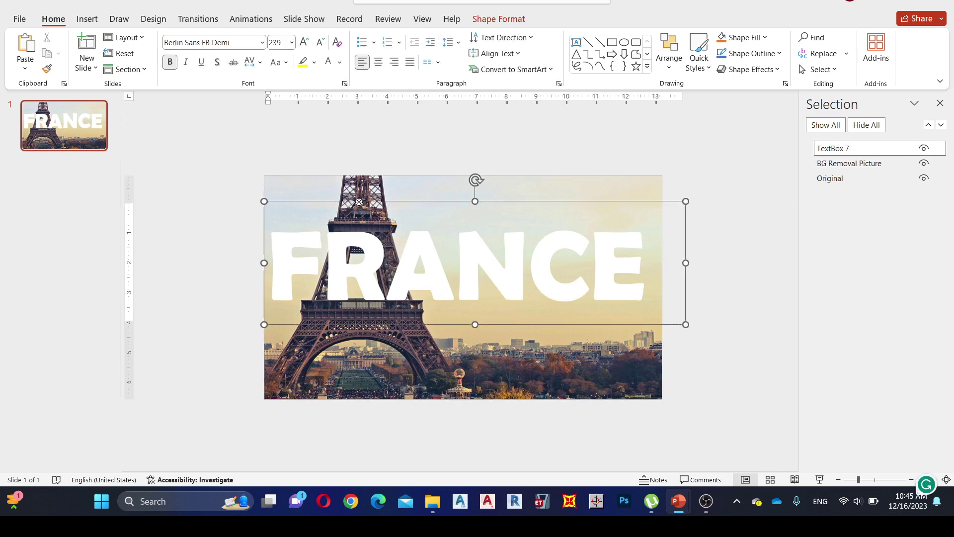
right_click(359, 201)
Copy the FRANCE text box and paste a duplicate
click(383, 176)
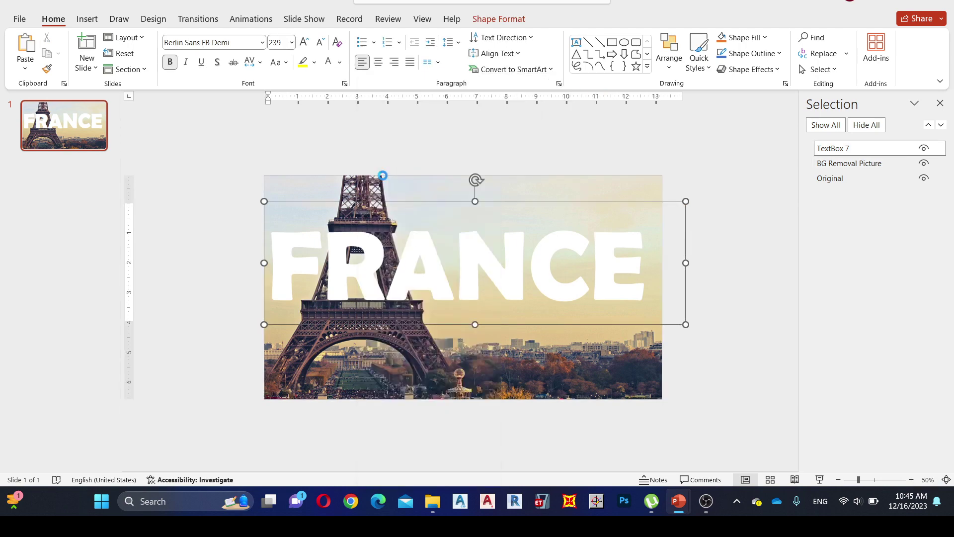
right_click(454, 189)
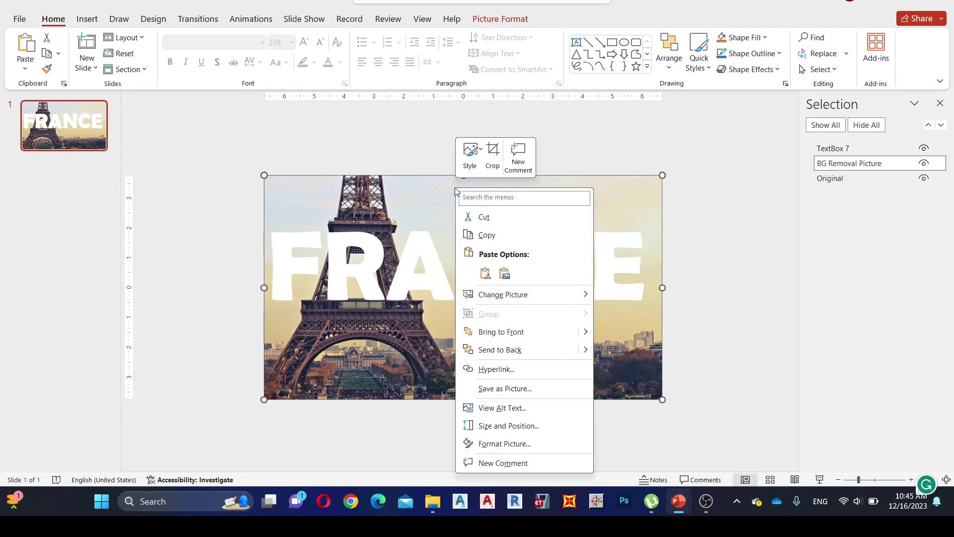
click(485, 273)
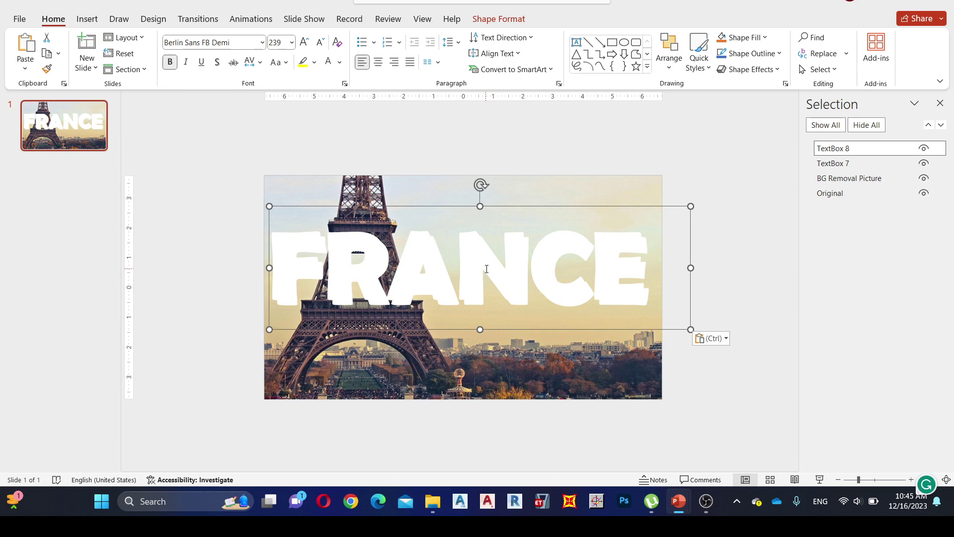
Nudge the tower cutout up and move the FRANCE copy below the original
click(848, 179)
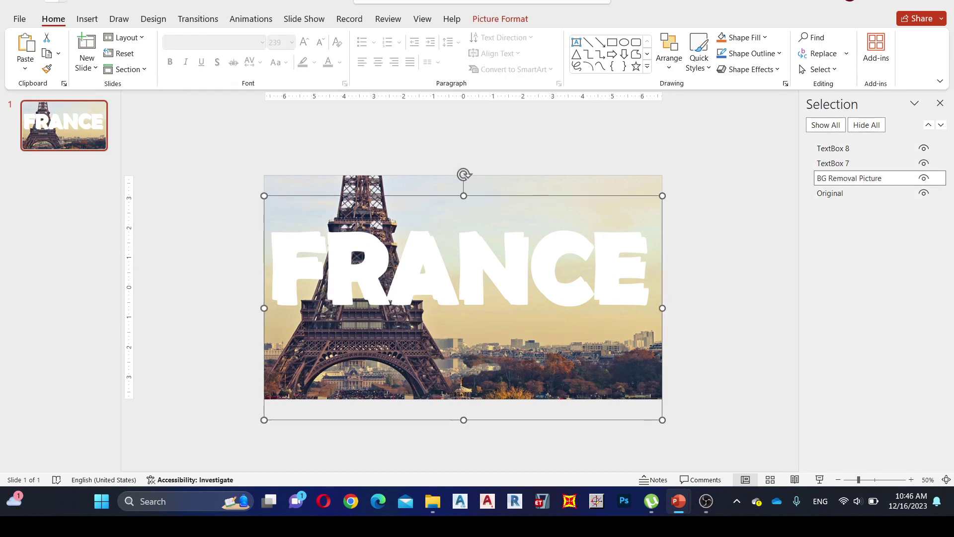
key(Up)
key(Up)
key(Up)
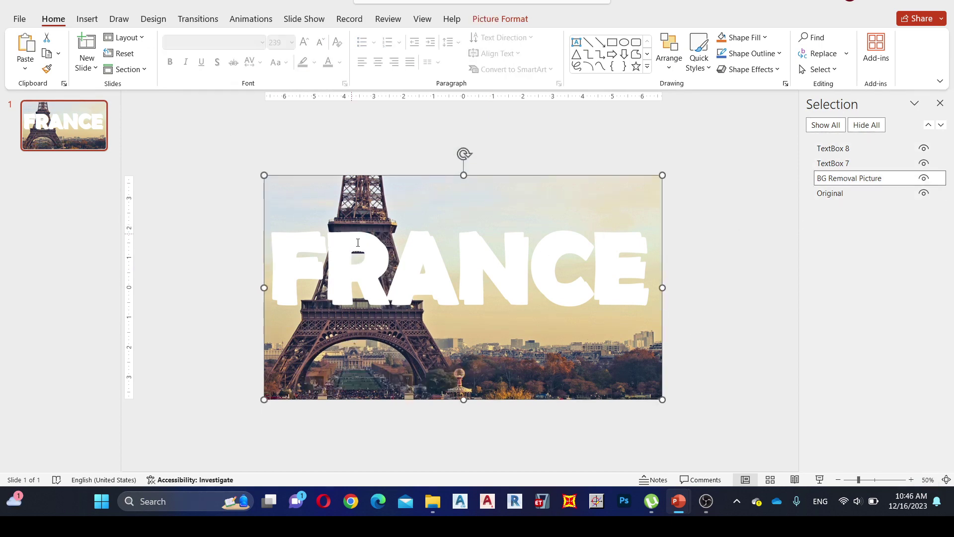
click(357, 244)
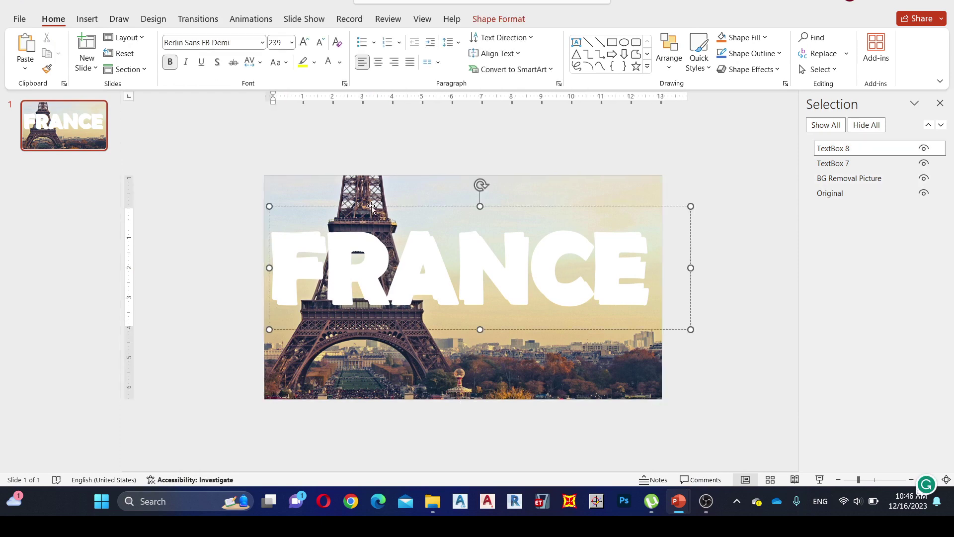
drag(372, 206, 368, 279)
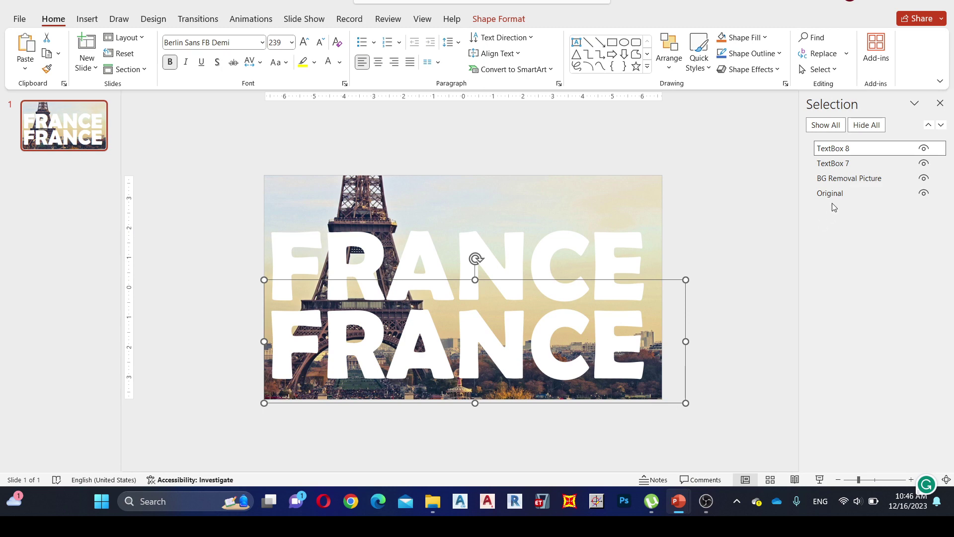
click(829, 153)
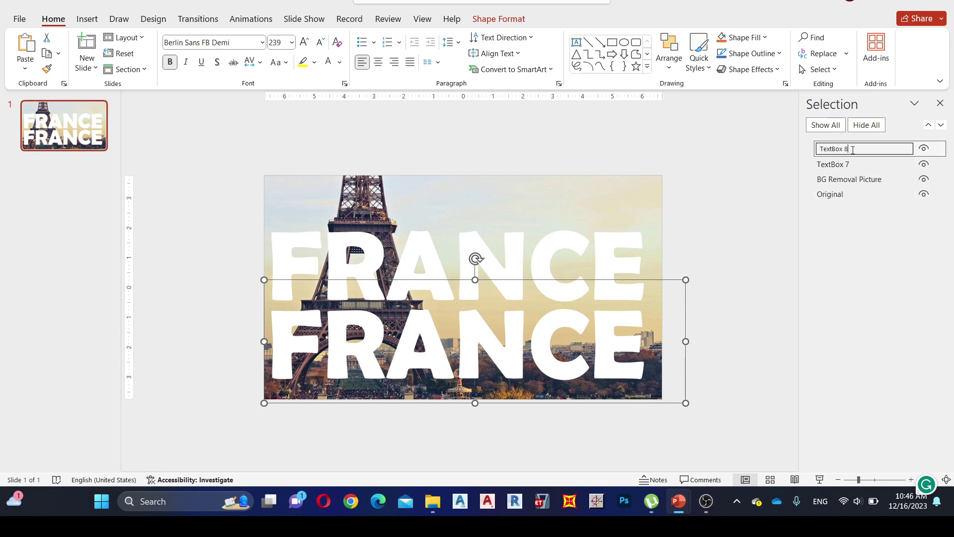
Rename TextBox 8 'Duplicate' and TextBox 7 'Original', then drag Duplicate onto the original
drag(854, 149, 821, 152)
text(Duplicate)
click(834, 164)
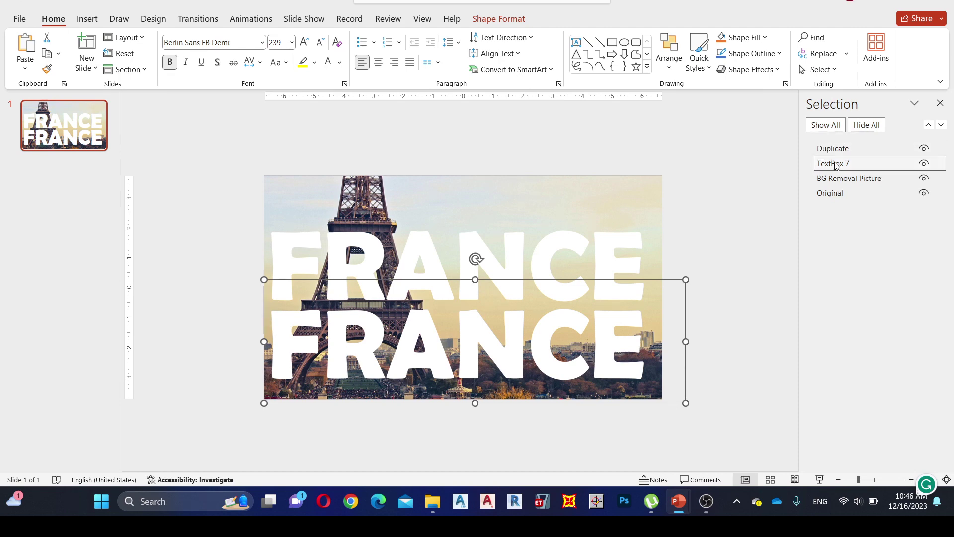
click(850, 164)
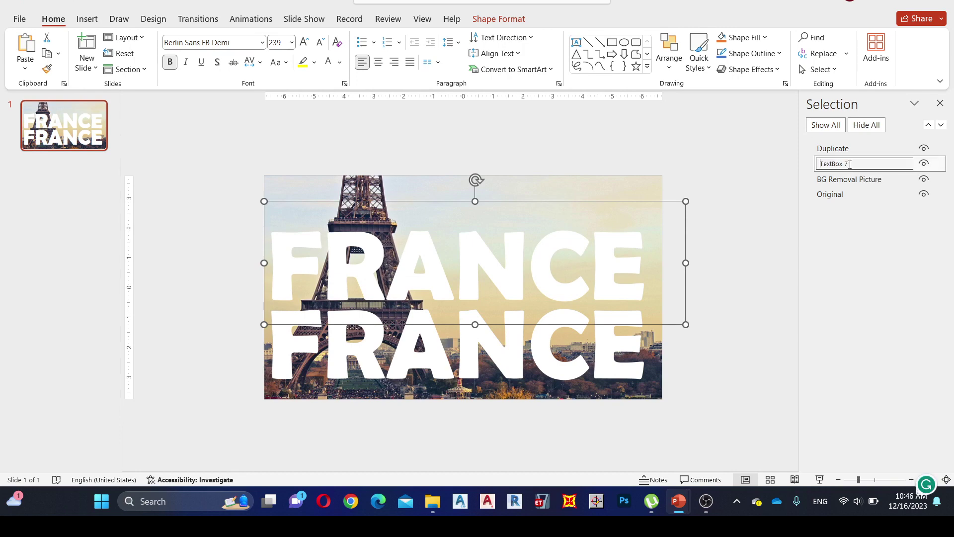
key(BackSpace)
key(BackSpace)
key(BackSpace)
key(Return)
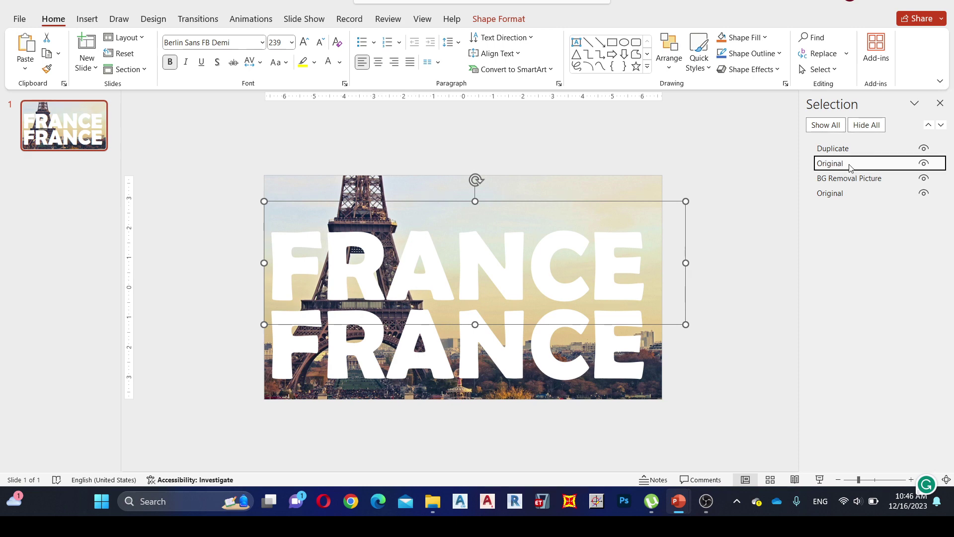
click(544, 335)
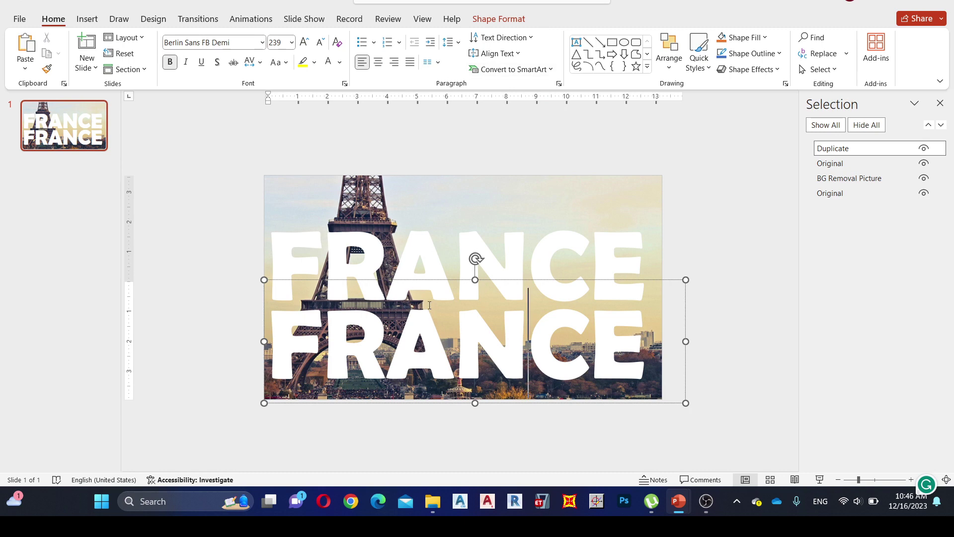
drag(417, 281, 415, 203)
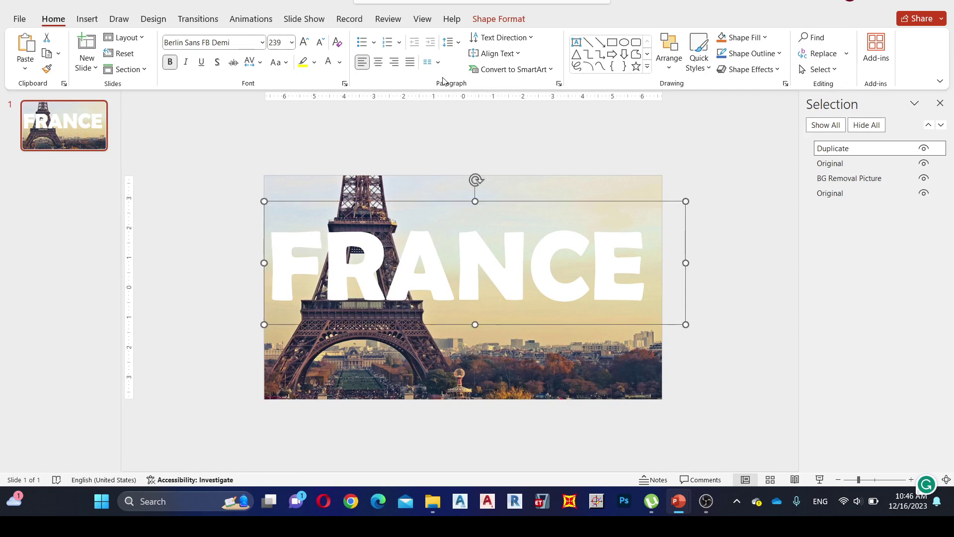
Give the Duplicate FRANCE text No Fill and a 2¼ pt outline
click(485, 22)
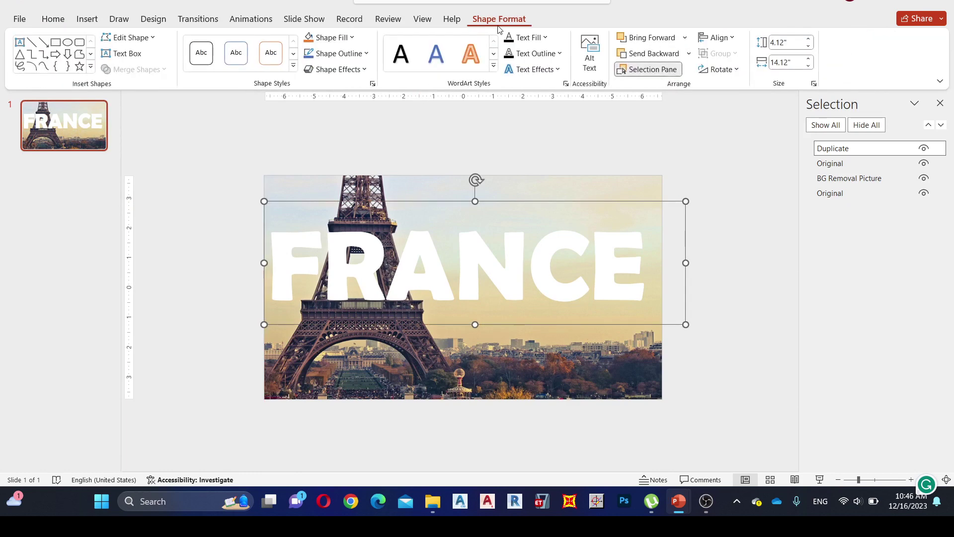
click(534, 39)
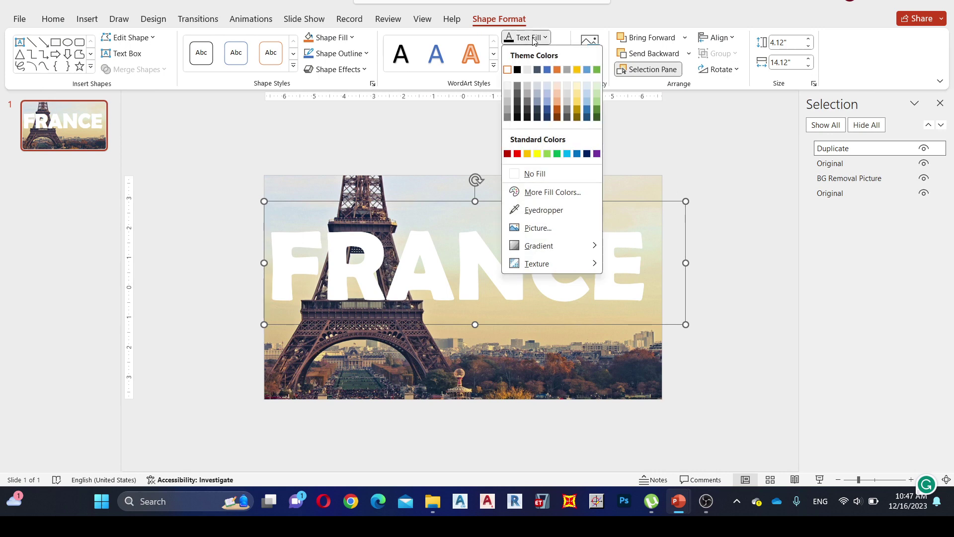
click(517, 174)
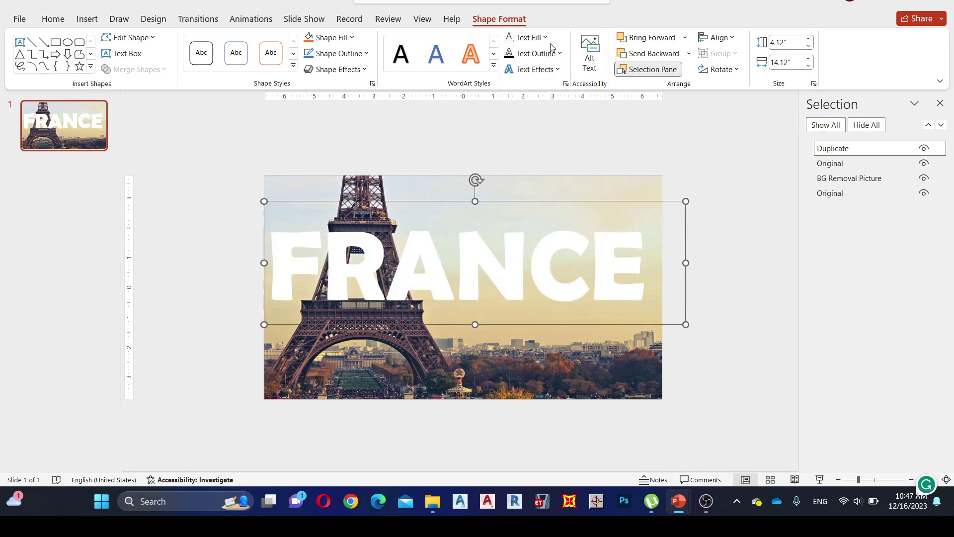
click(556, 53)
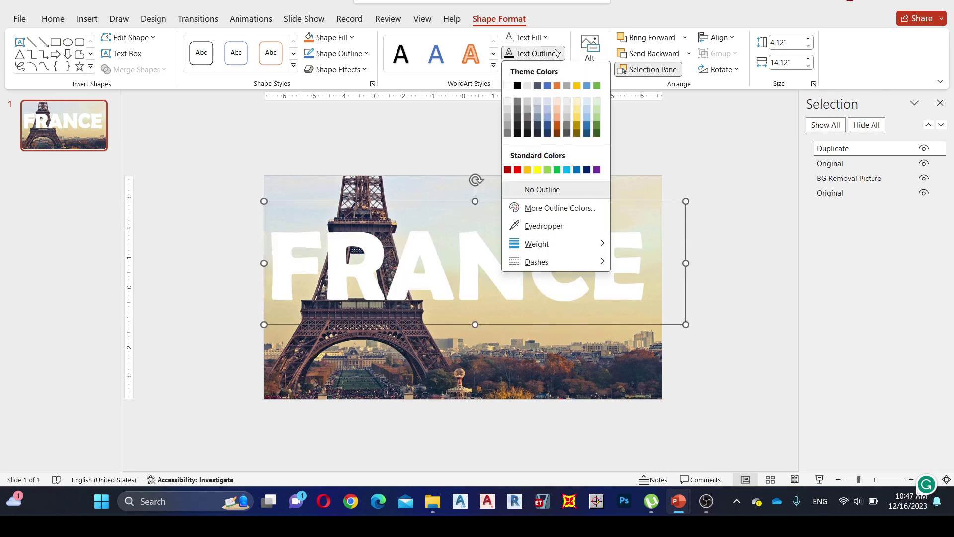
click(555, 51)
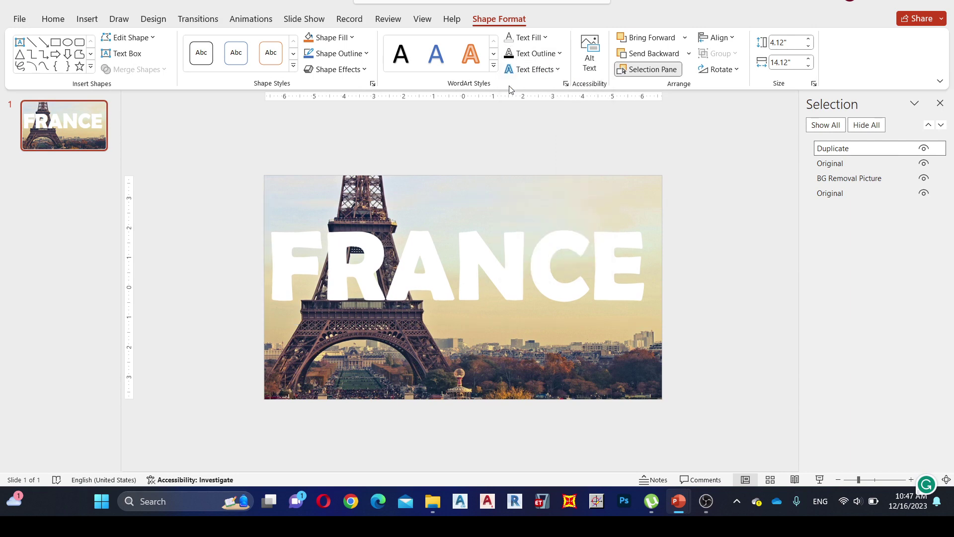
click(553, 54)
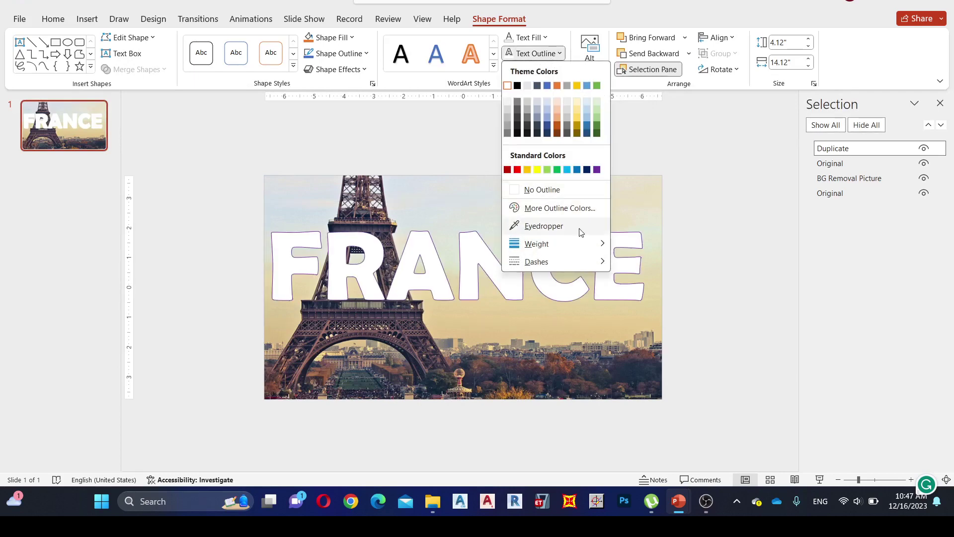
mouse_move(537, 243)
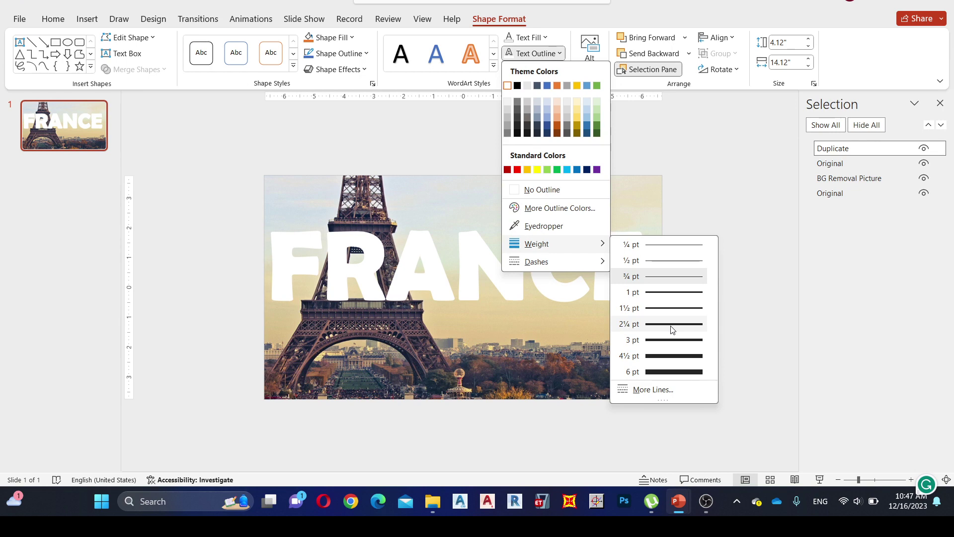
click(671, 329)
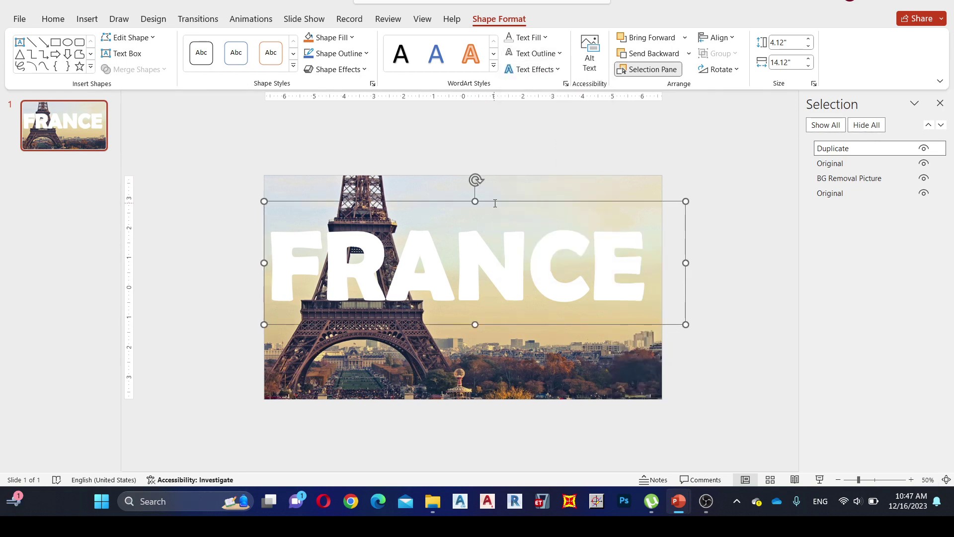
Thicken the outline to 3 pt, test-offset the hollow FRANCE, then restore its alignment
drag(495, 204, 495, 272)
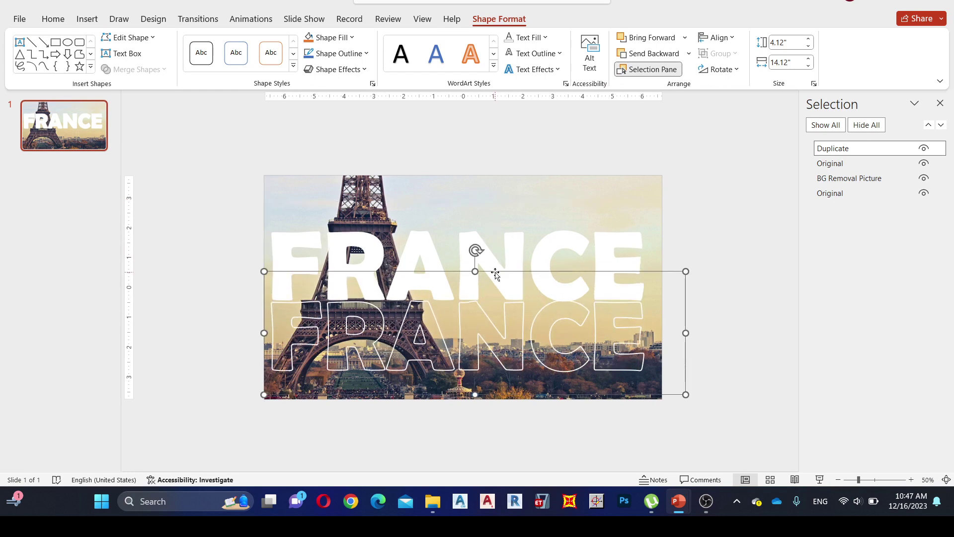
click(533, 53)
mouse_move(555, 244)
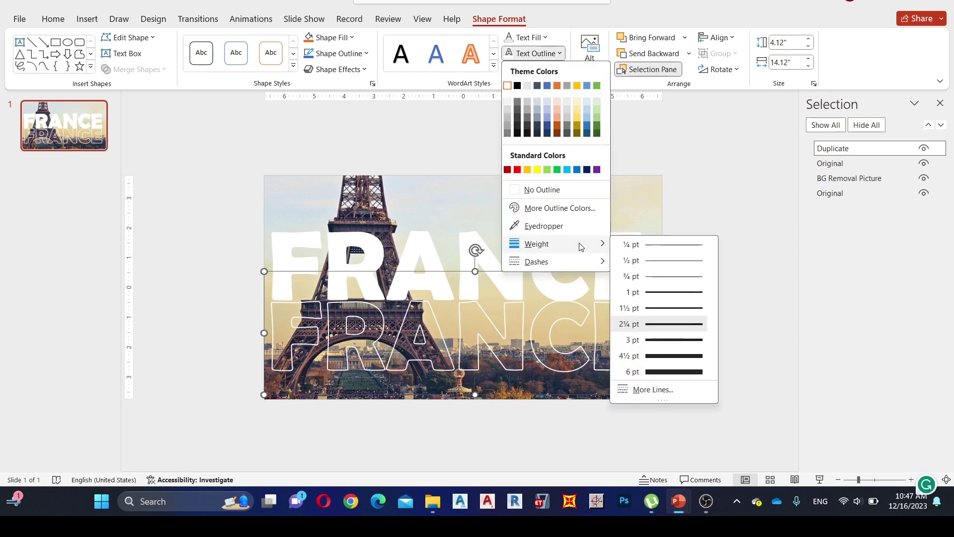
click(674, 342)
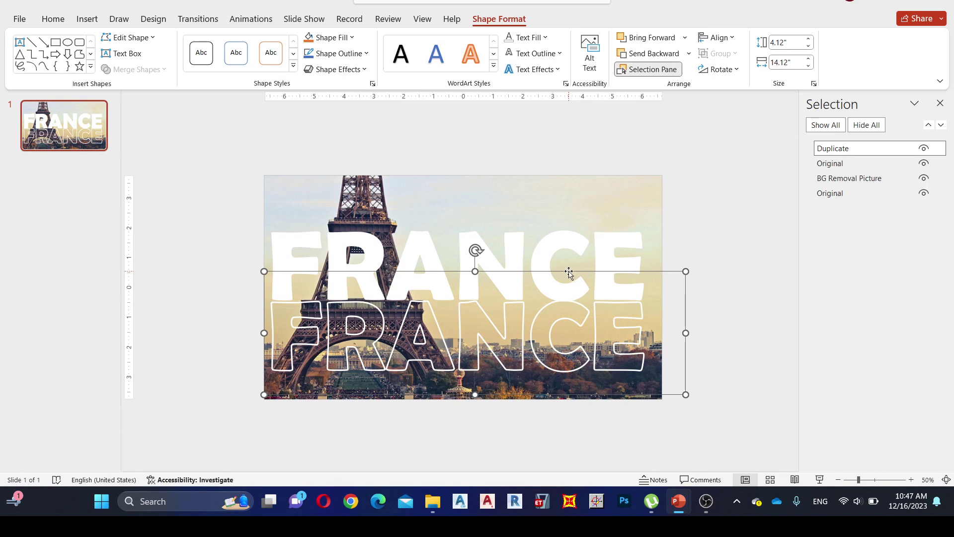
drag(568, 271, 571, 207)
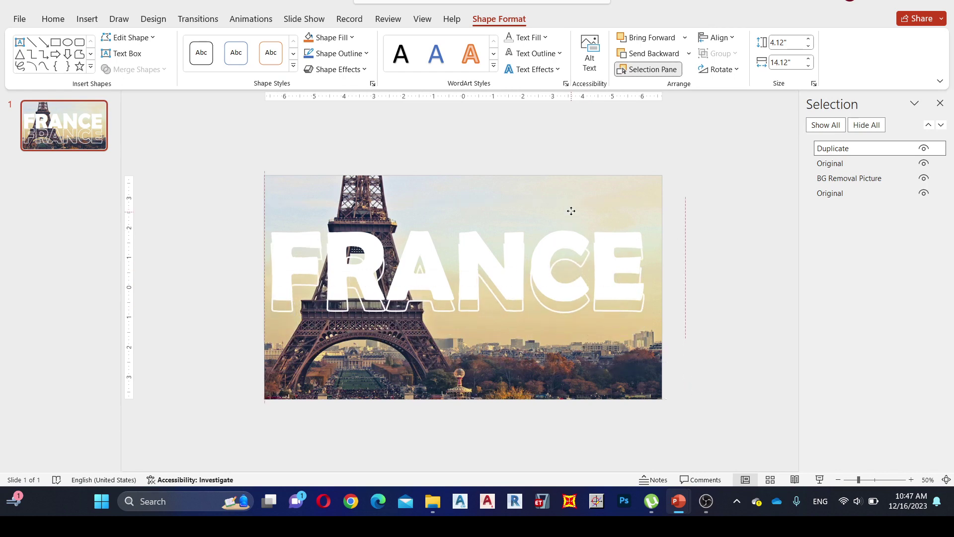
key(Escape)
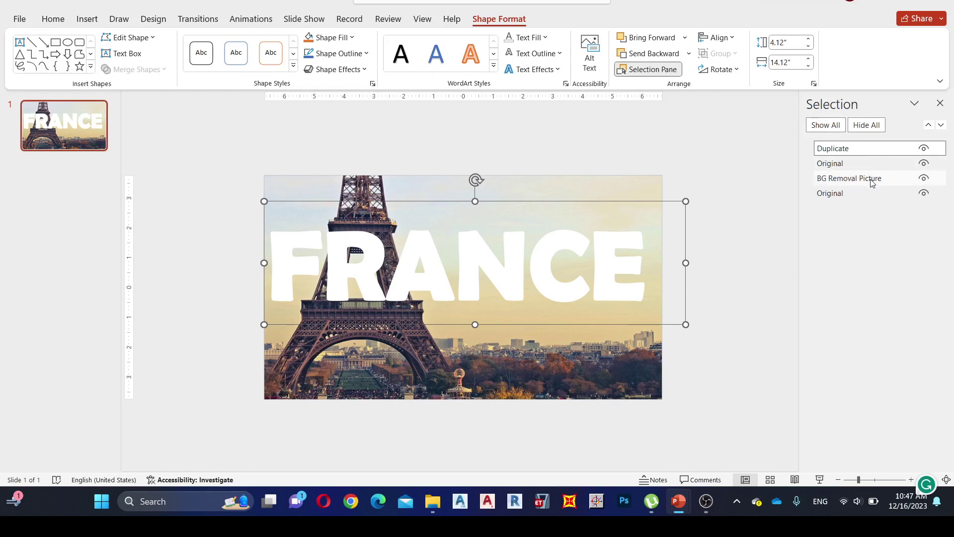
Move the BG Removal tower picture above the Original photo in the Selection Pane
drag(871, 183, 868, 163)
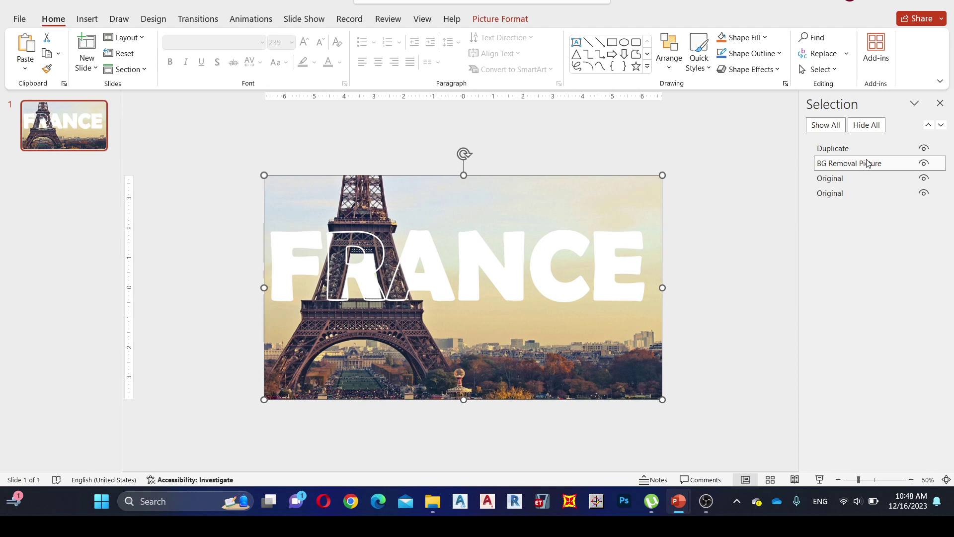
key(Up)
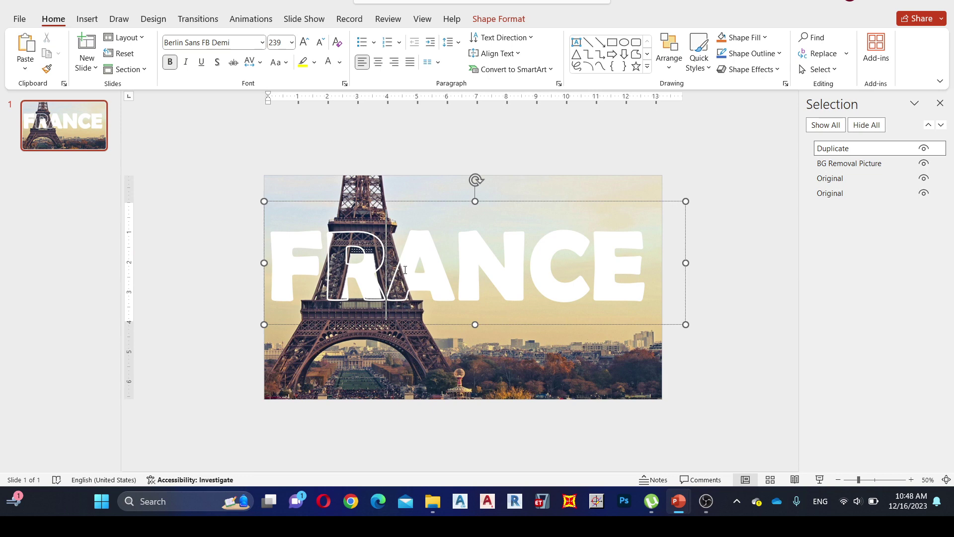
Remove the outline from the letter A in FRANCE
drag(404, 270, 434, 268)
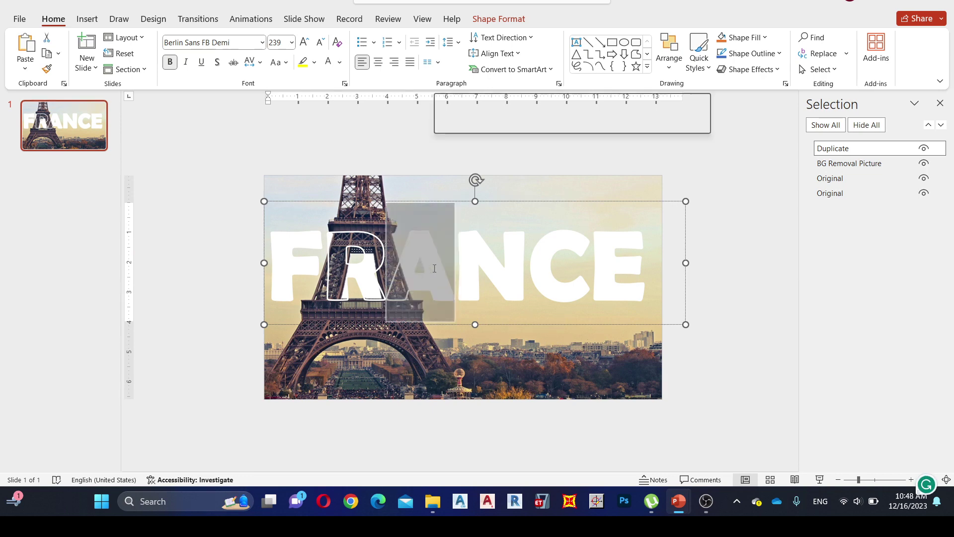
click(499, 18)
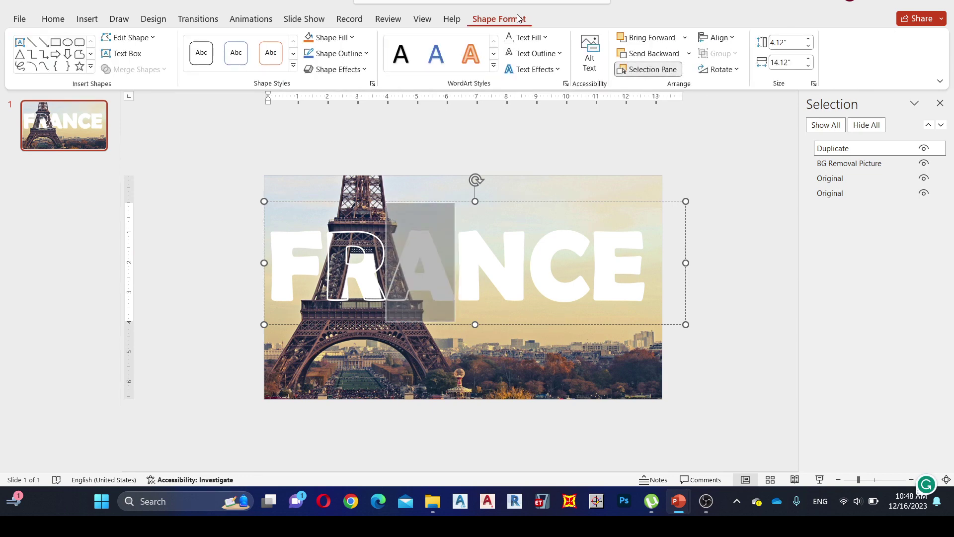
click(548, 54)
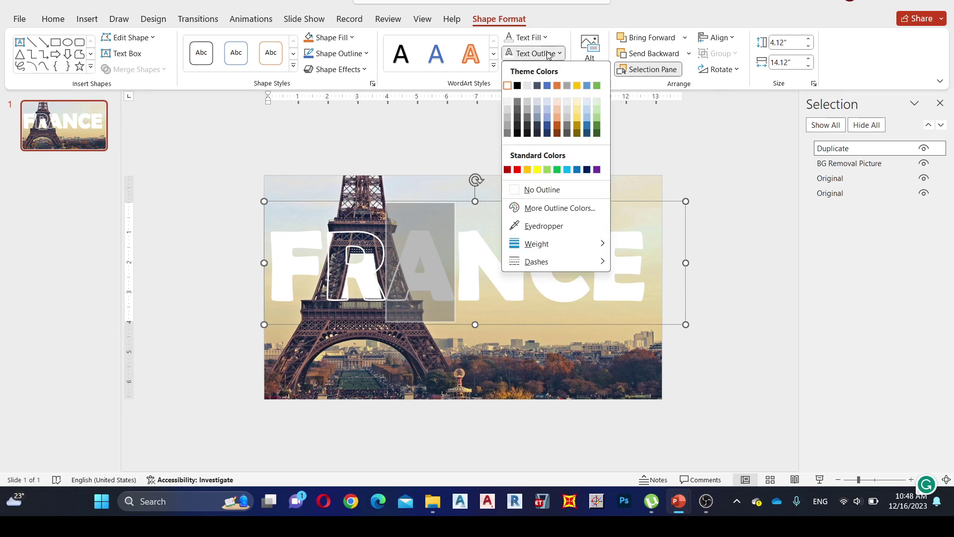
click(533, 189)
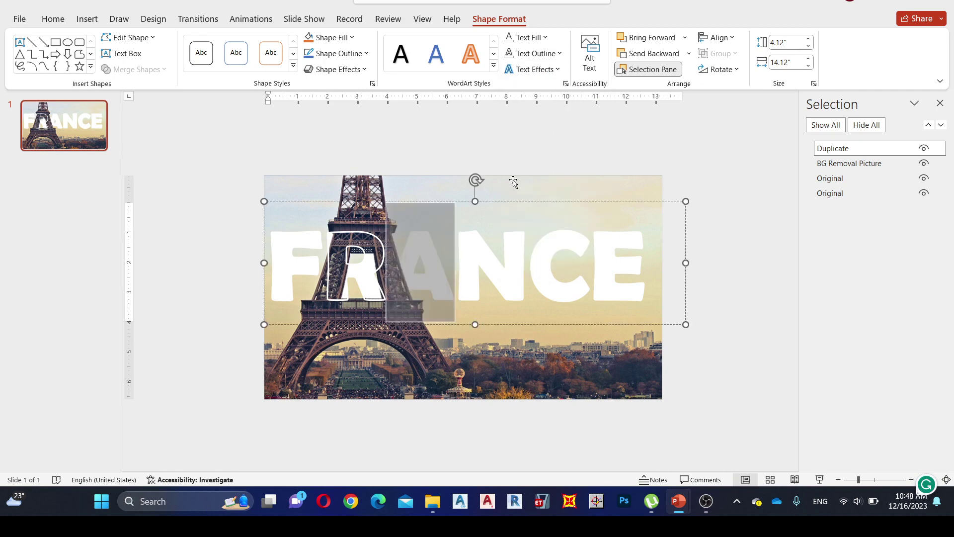
click(485, 159)
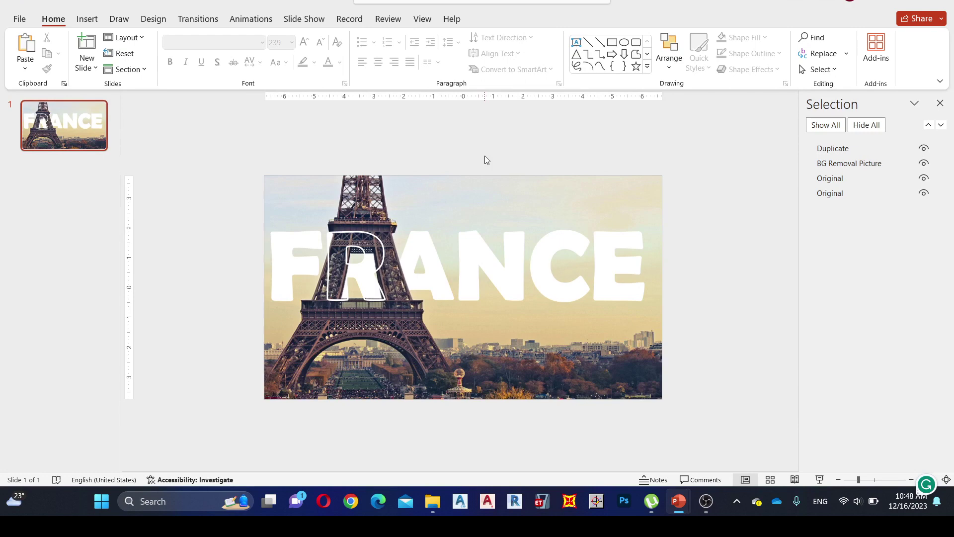
Rename the bottom Original photo layer to 'Original pic'
click(834, 196)
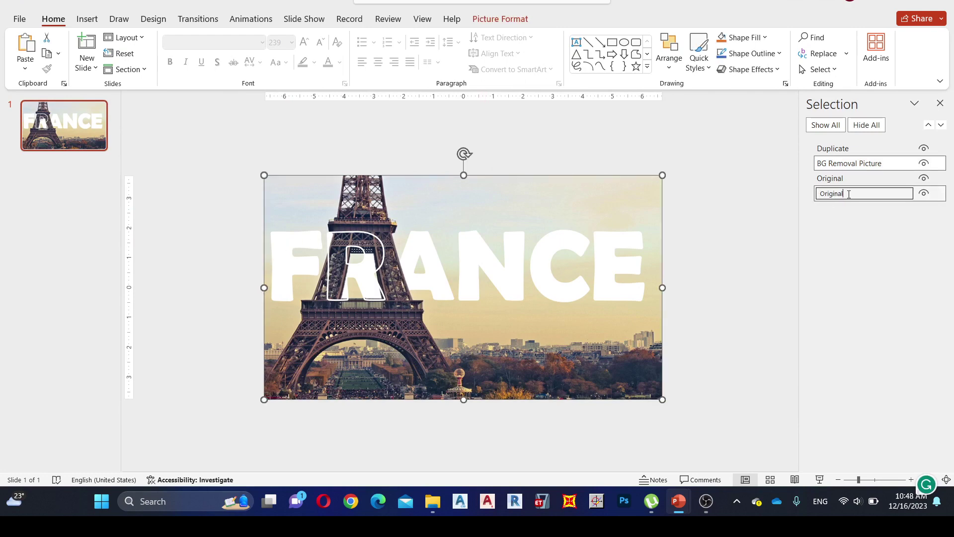
text(pic)
key(Return)
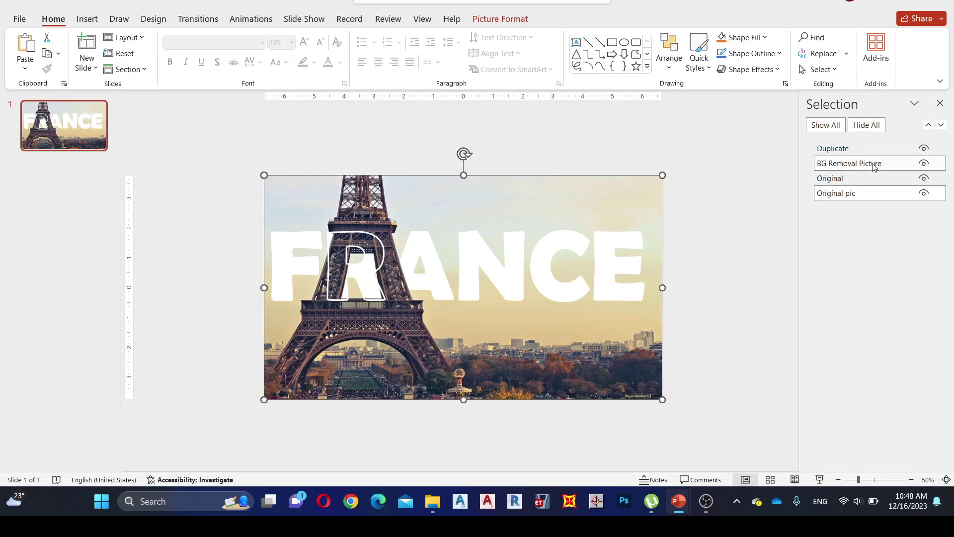
click(198, 19)
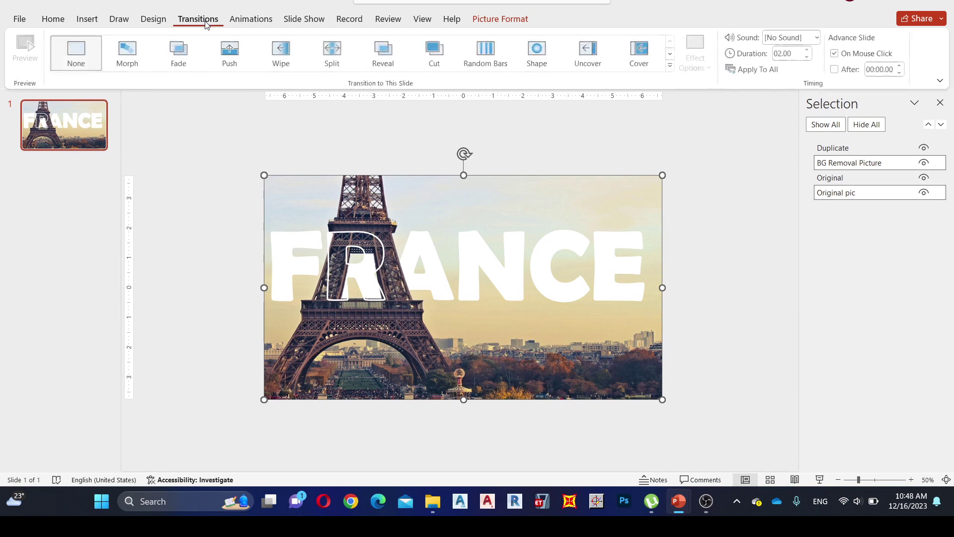
Apply the Grow/Shrink emphasis animation to both photos and show the Animation Pane
click(251, 20)
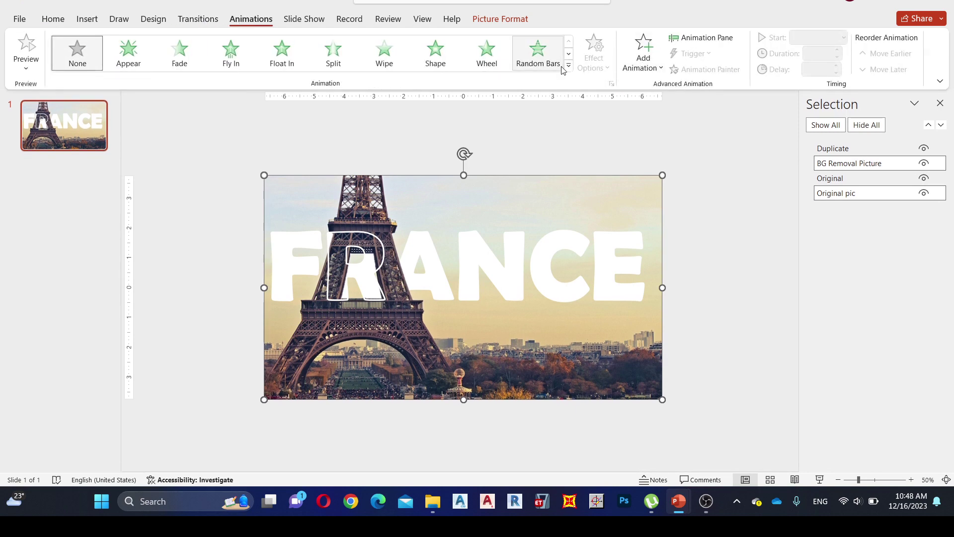
click(568, 66)
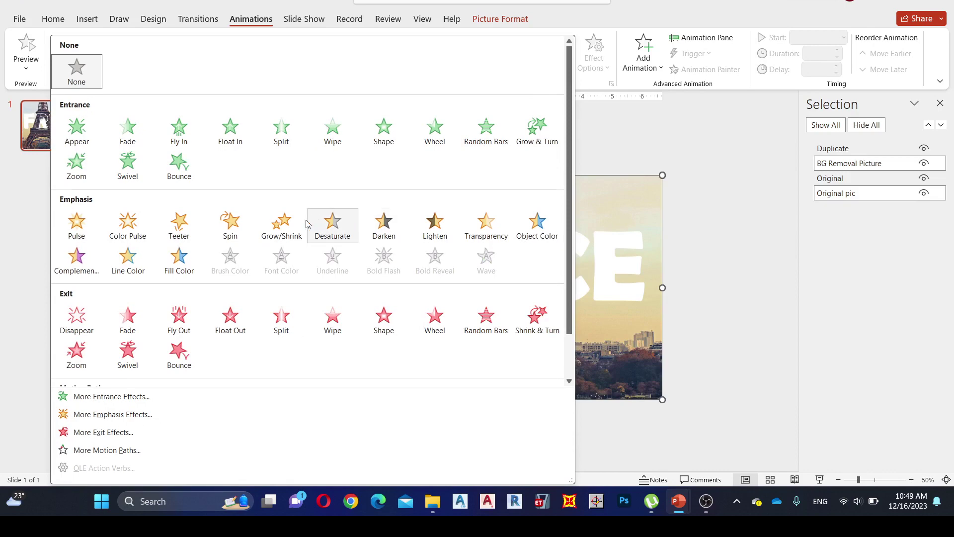
click(276, 226)
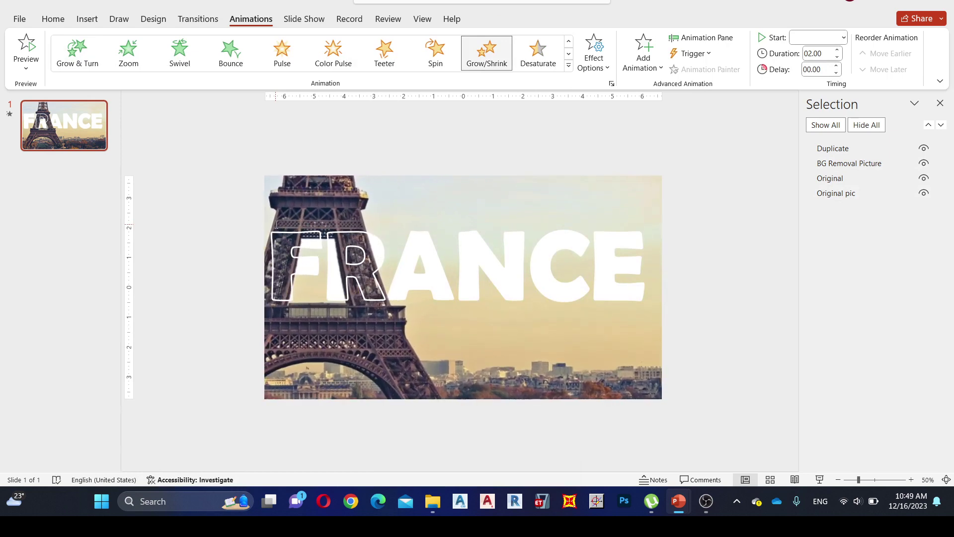
click(734, 40)
mouse_move(857, 158)
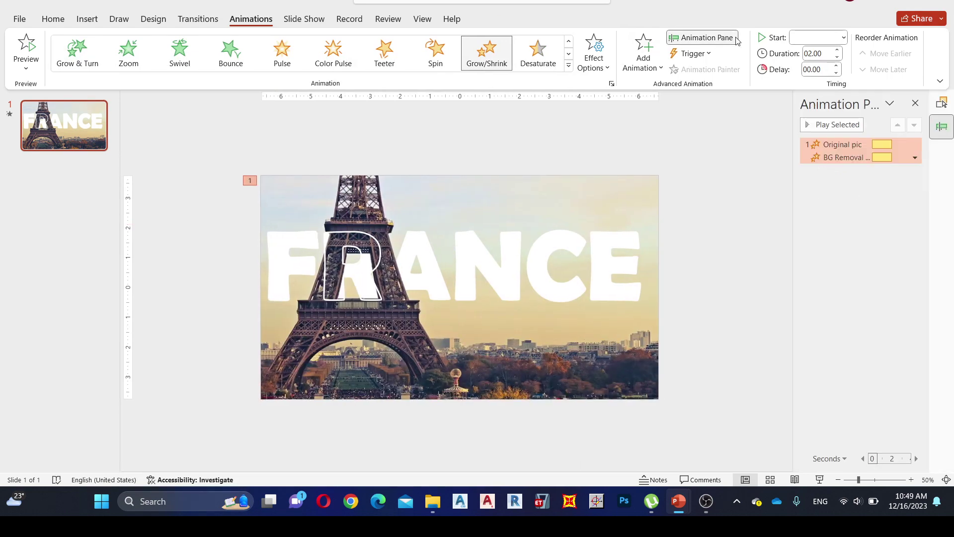
Set the Grow/Shrink effect to a 140% custom size with a 1.4-second bounce end
click(917, 159)
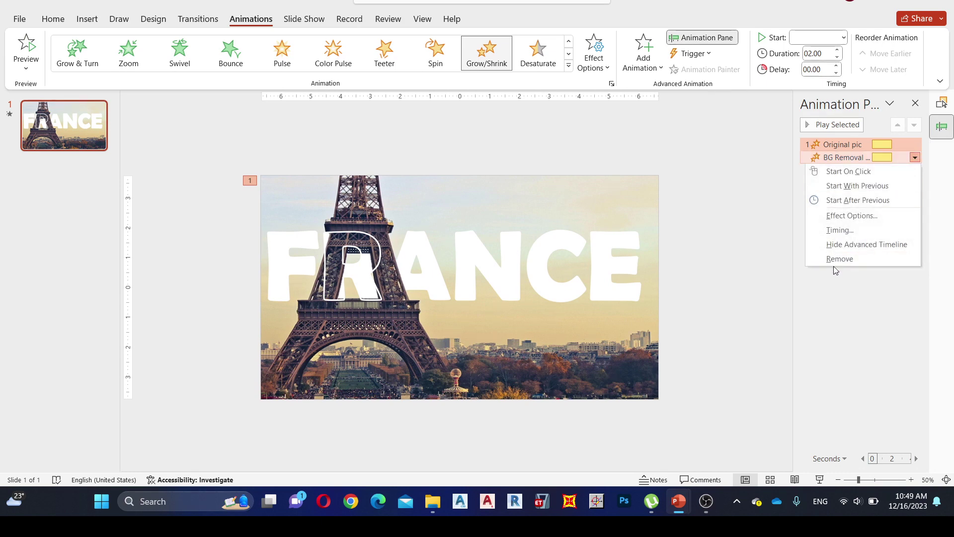
click(830, 217)
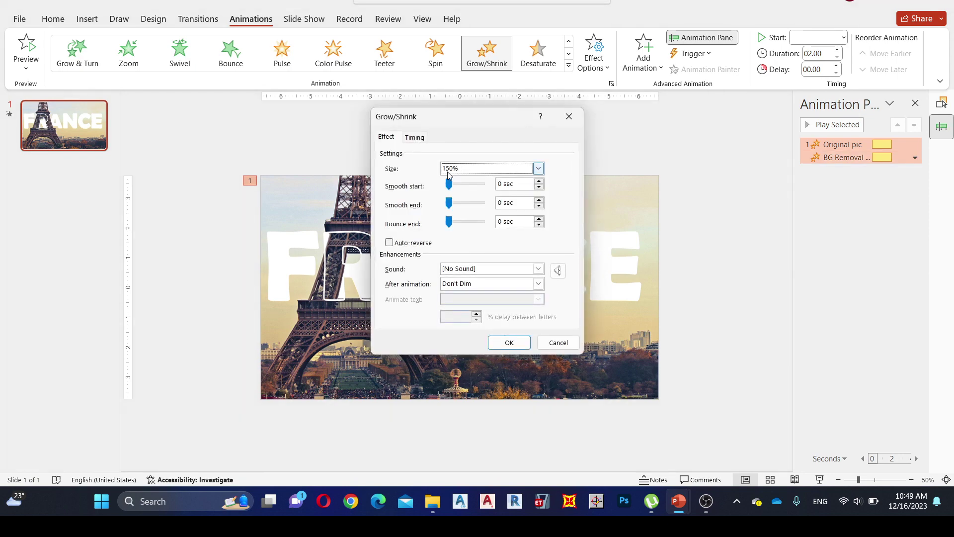
click(449, 170)
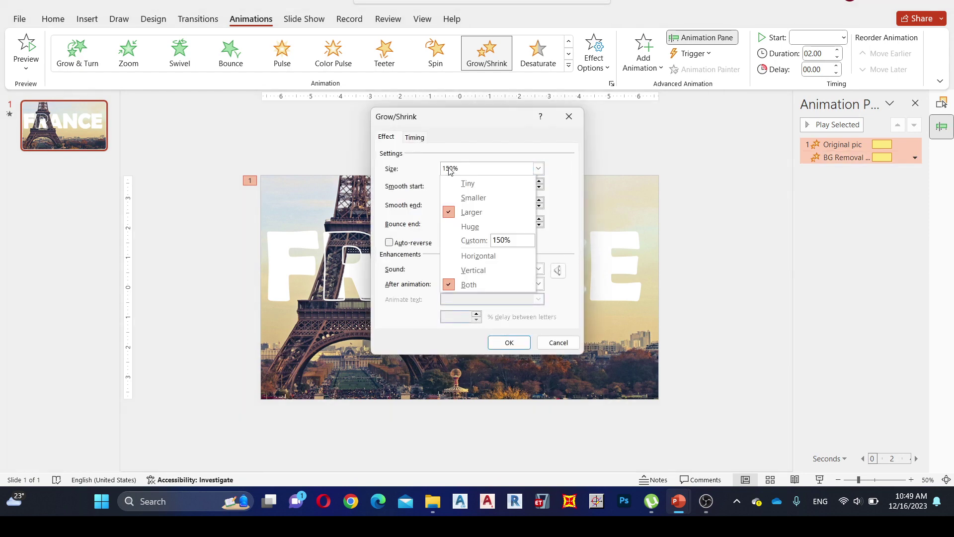
click(500, 239)
key(BackSpace)
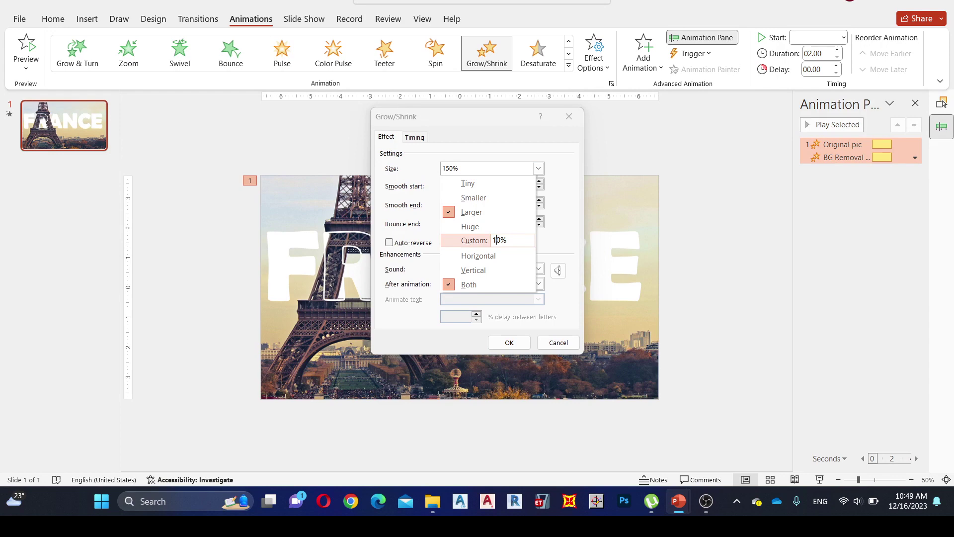
text(4)
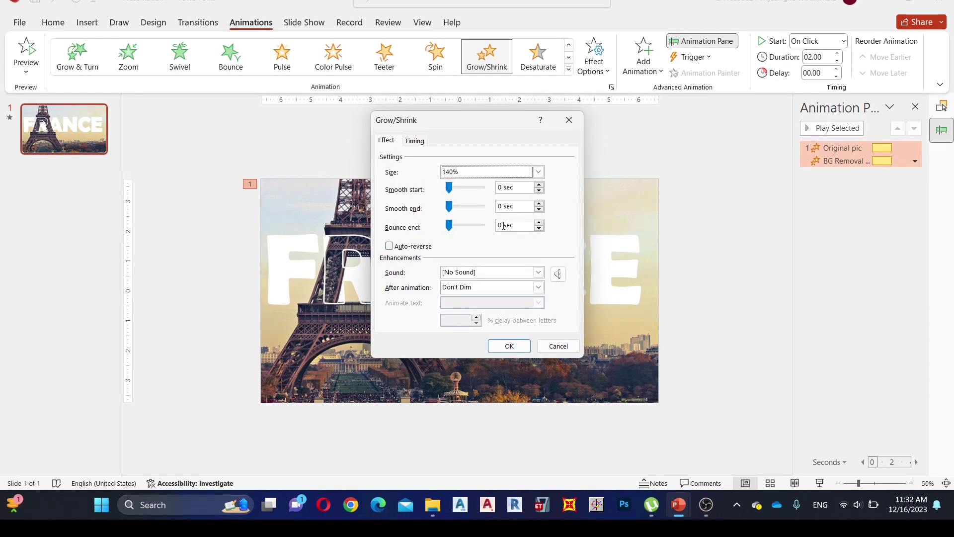
click(505, 225)
text(1.4)
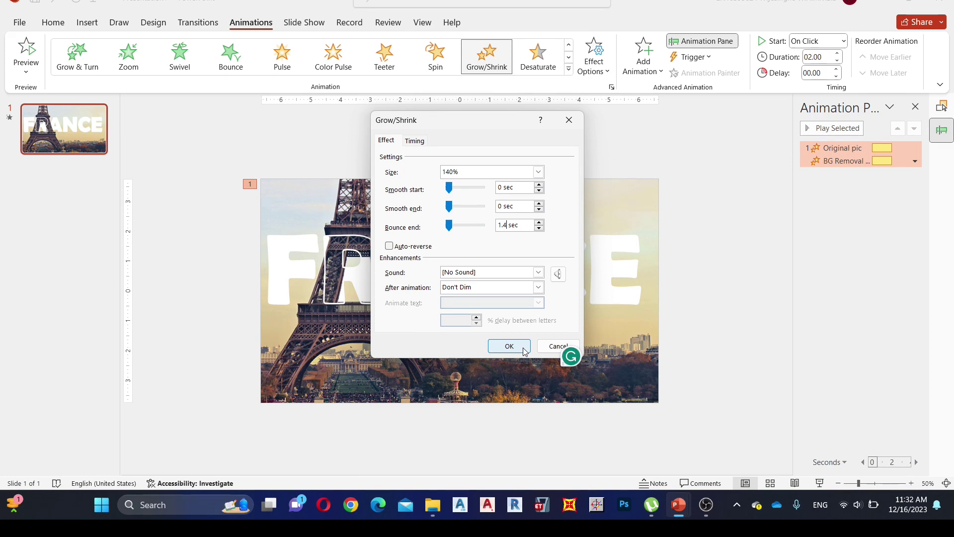
click(510, 345)
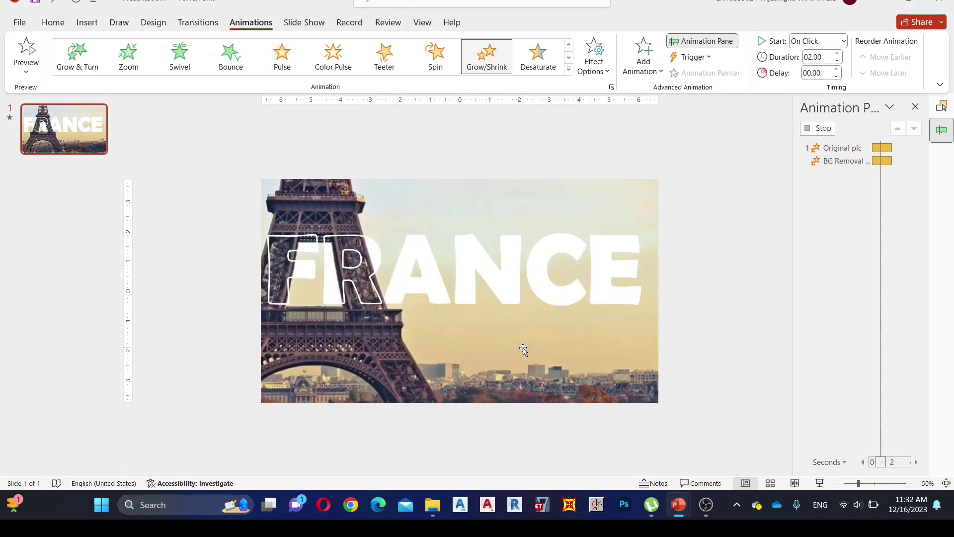